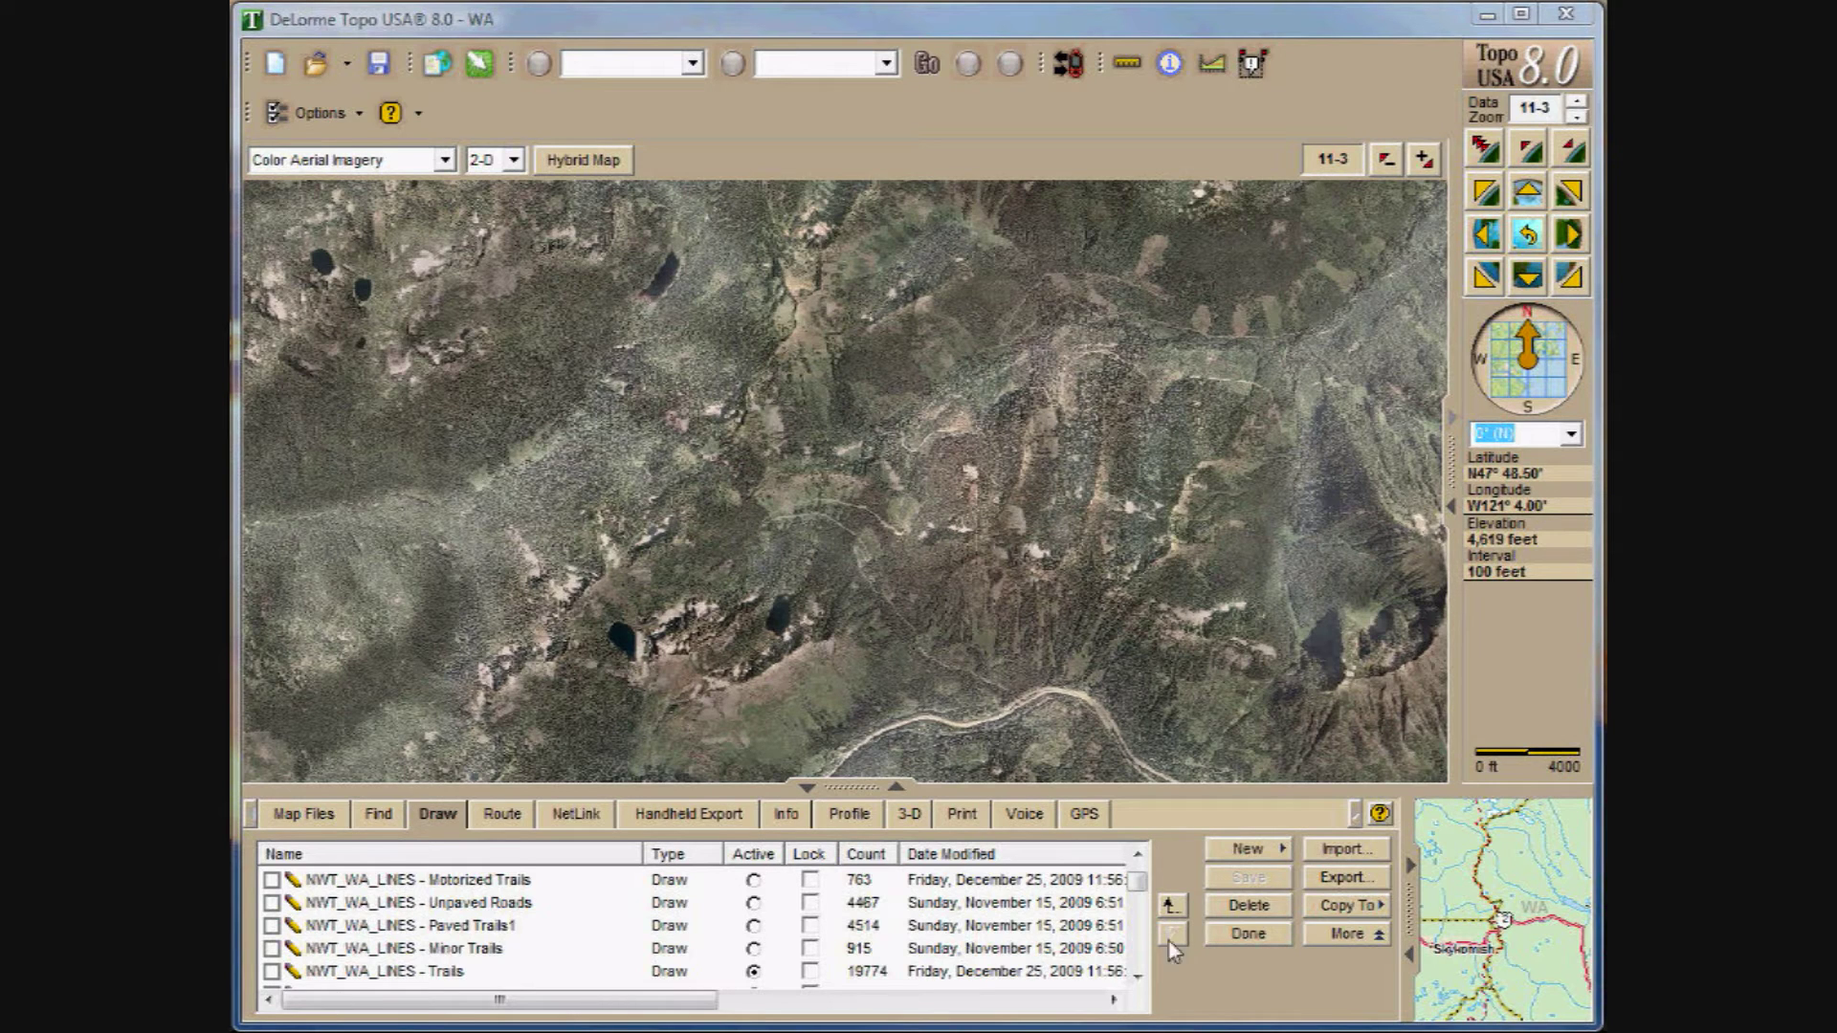
Step: Turn on the NWT_WA_LINES - Trails draw layer
{"action": "left_click", "coordinate": [1136, 853]}
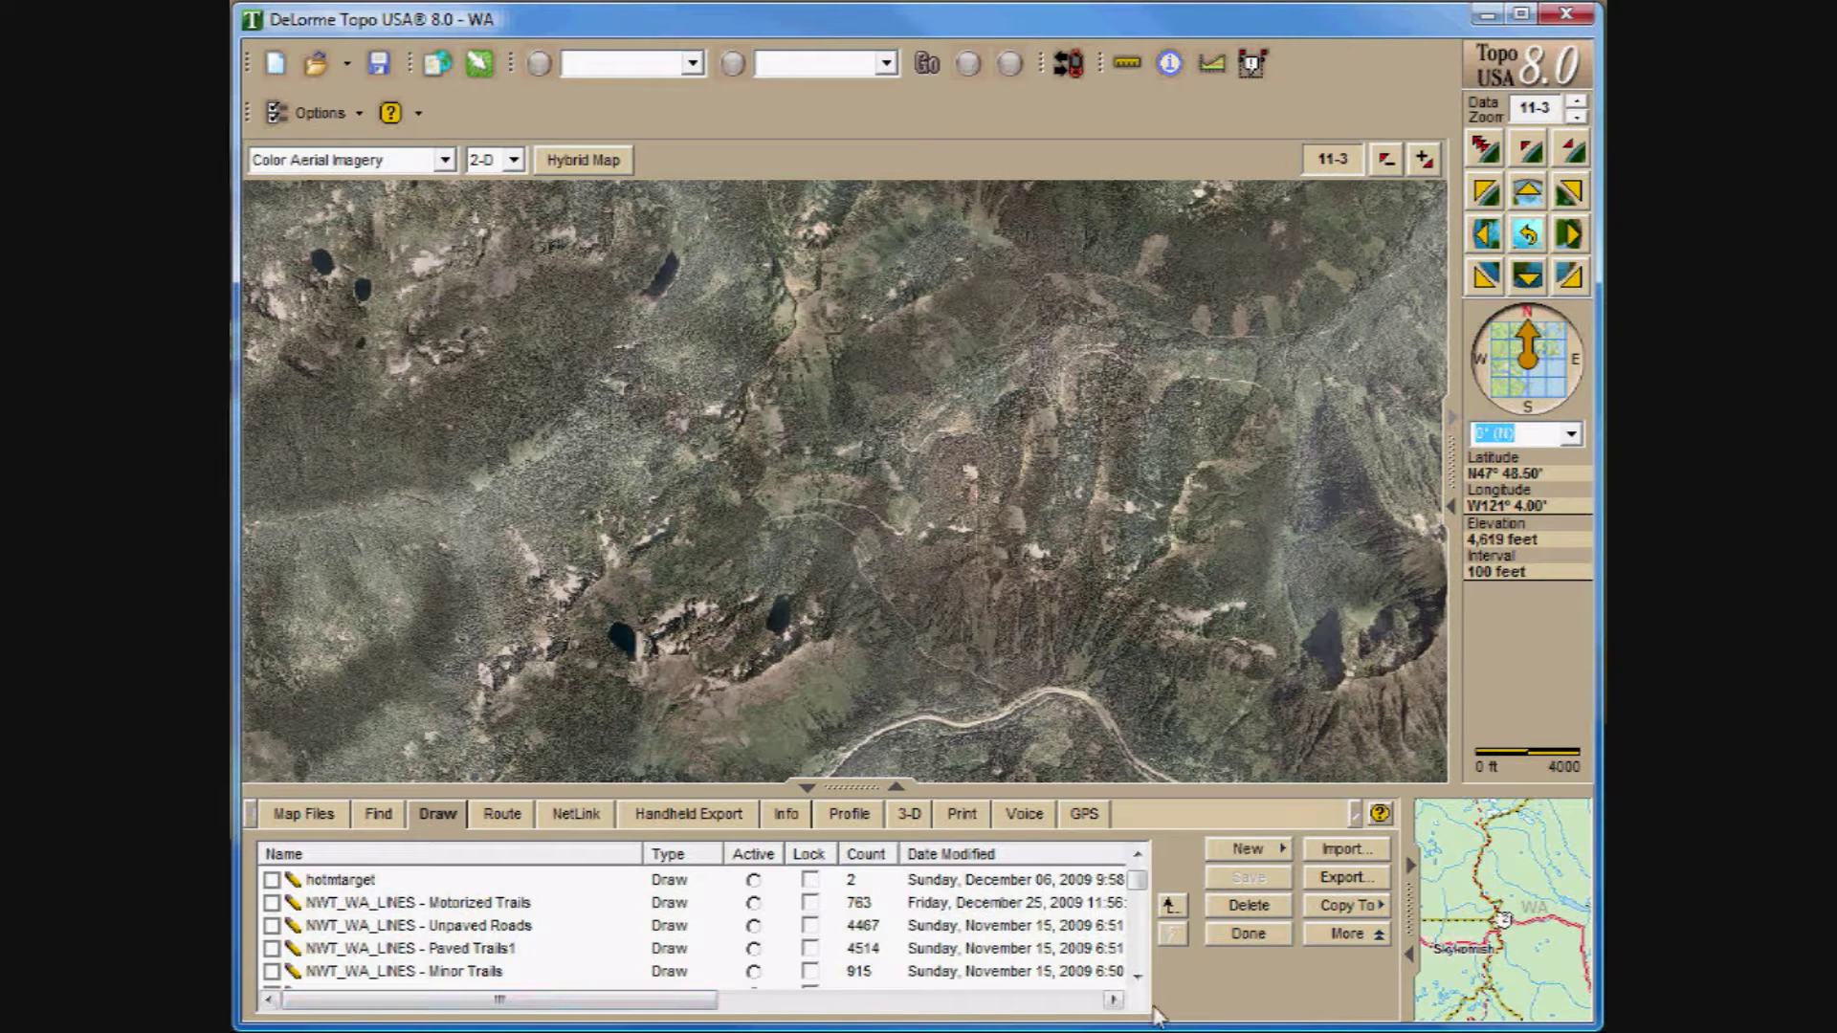
{"action": "left_click", "coordinate": [1137, 976]}
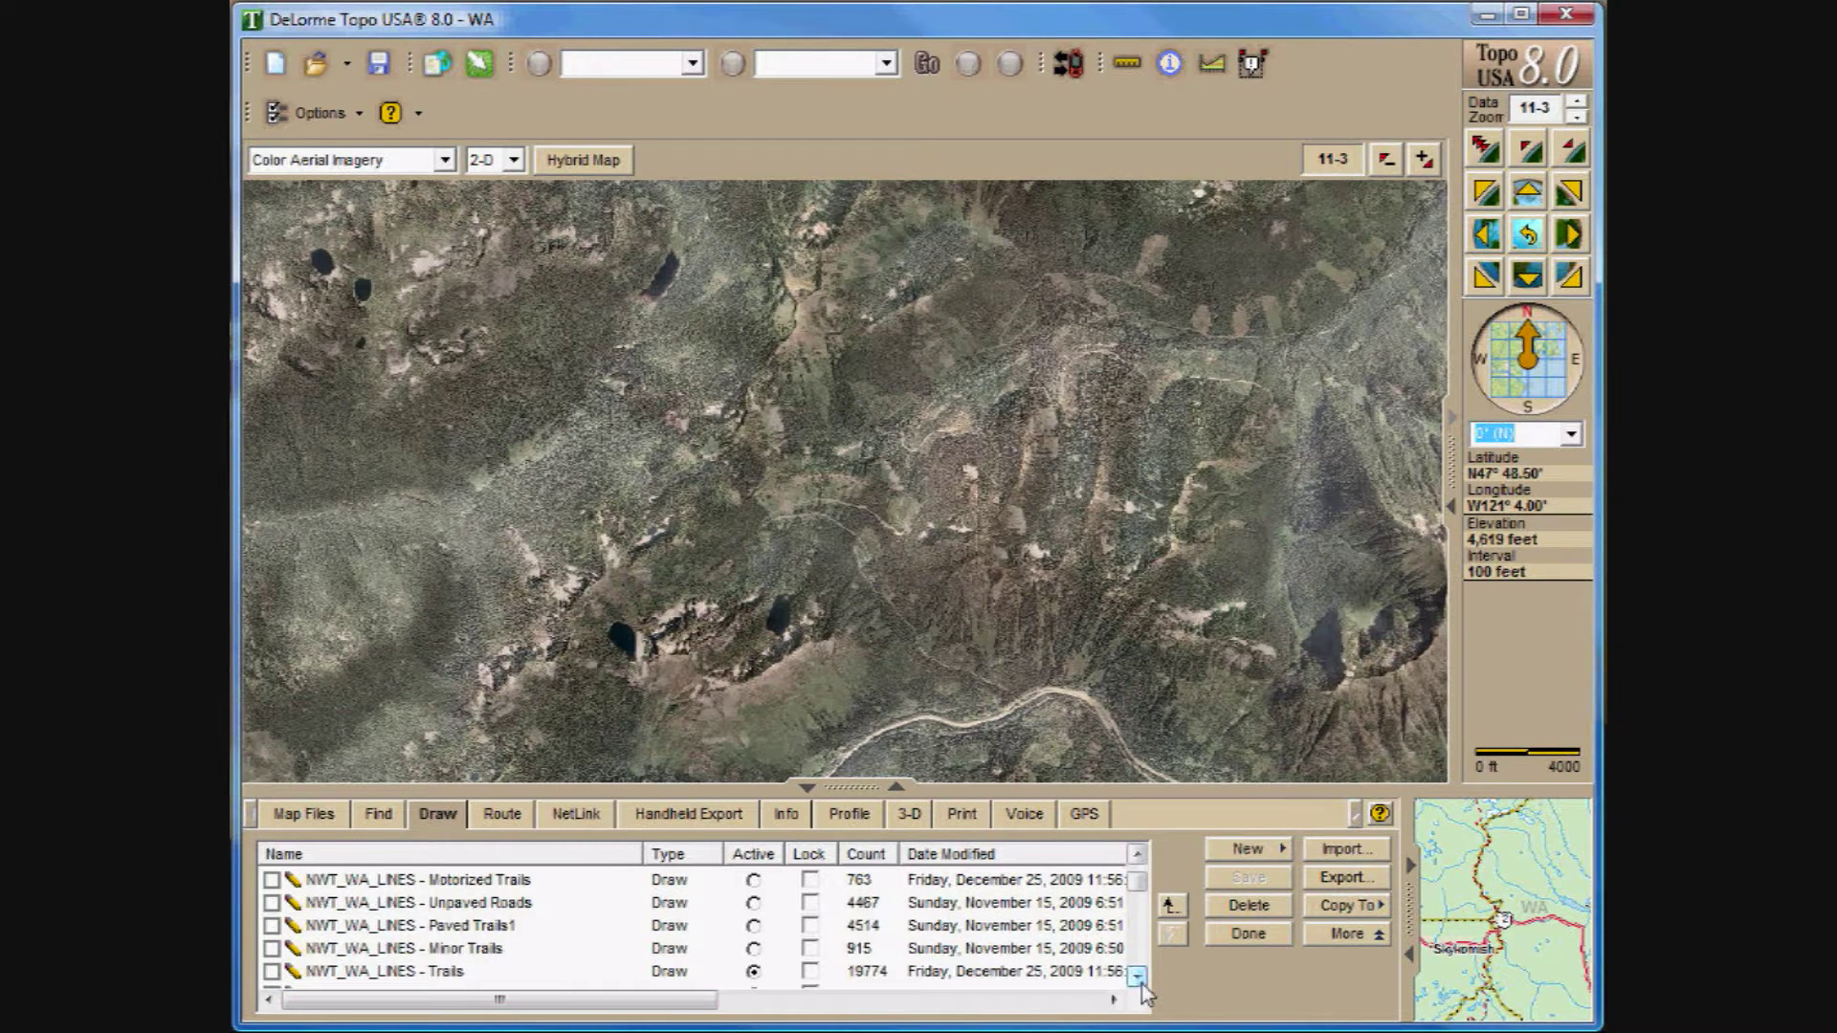
{"action": "left_click", "coordinate": [272, 972]}
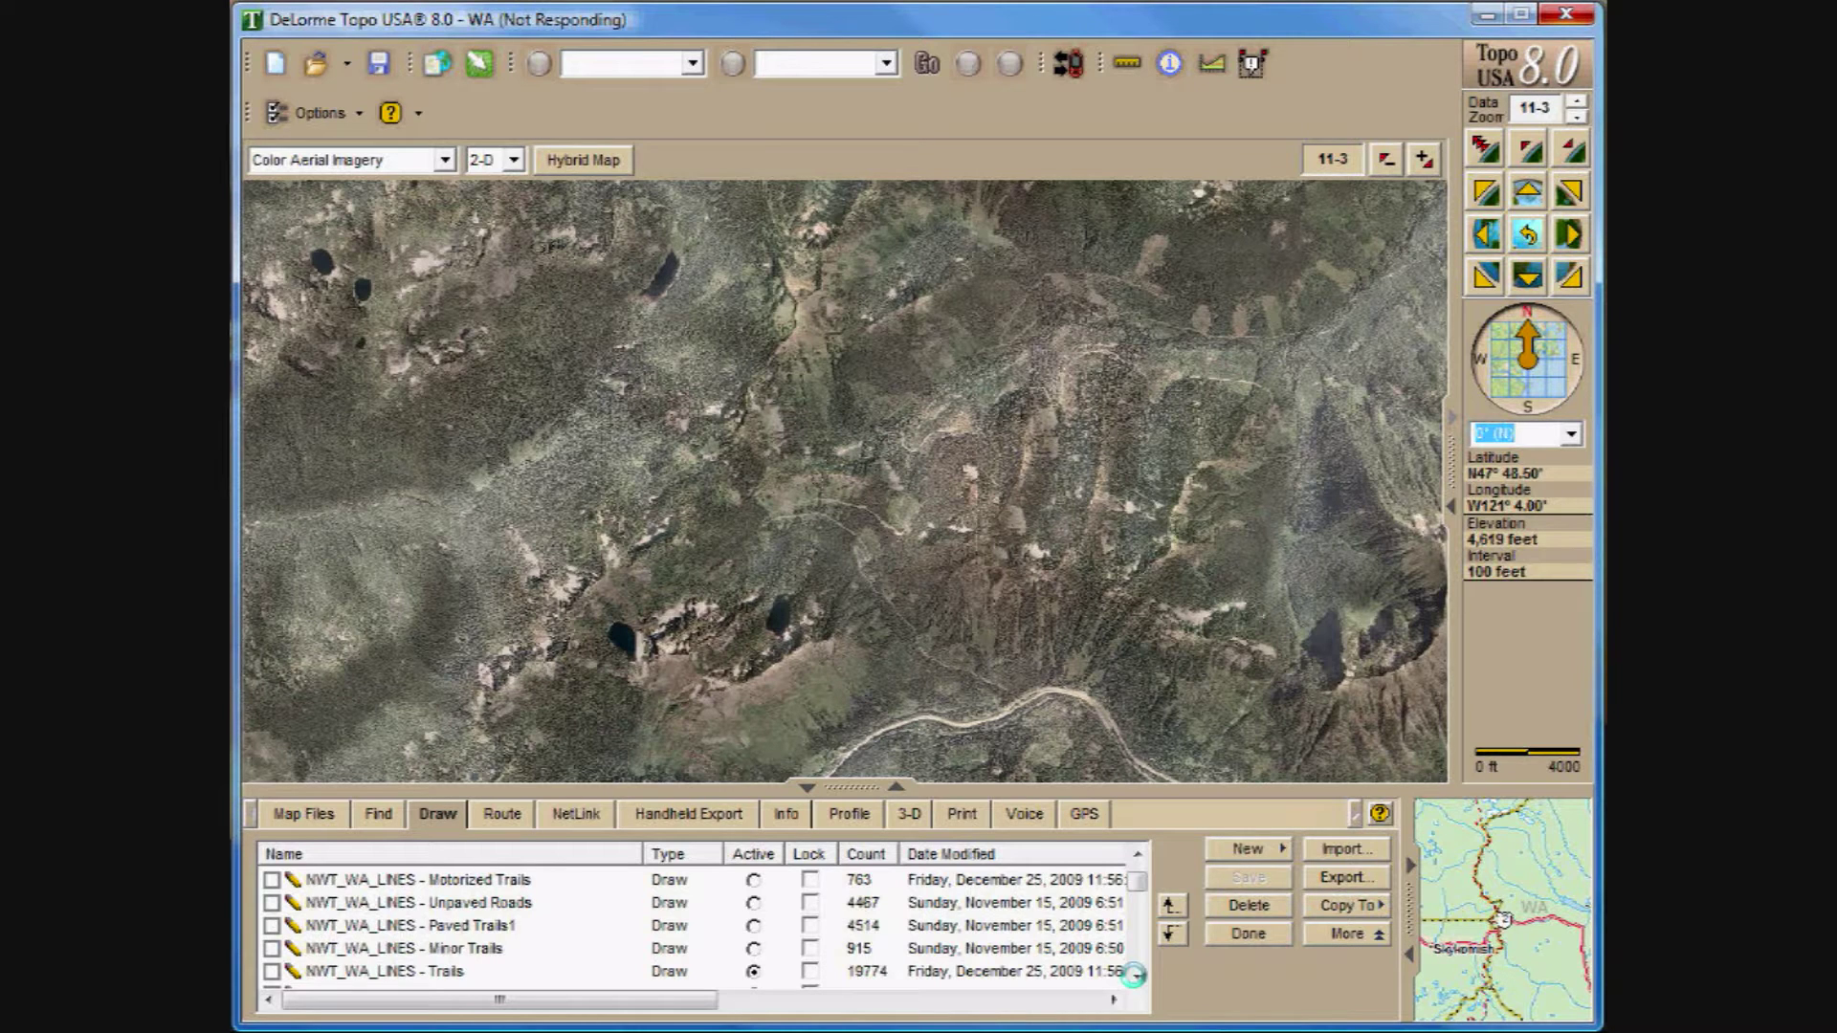
Step: Further down the Draw list, turn on the DeLorme_Atlas_and_Gazetteer_-_Washington draw layer
{"action": "left_click", "coordinate": [1139, 976]}
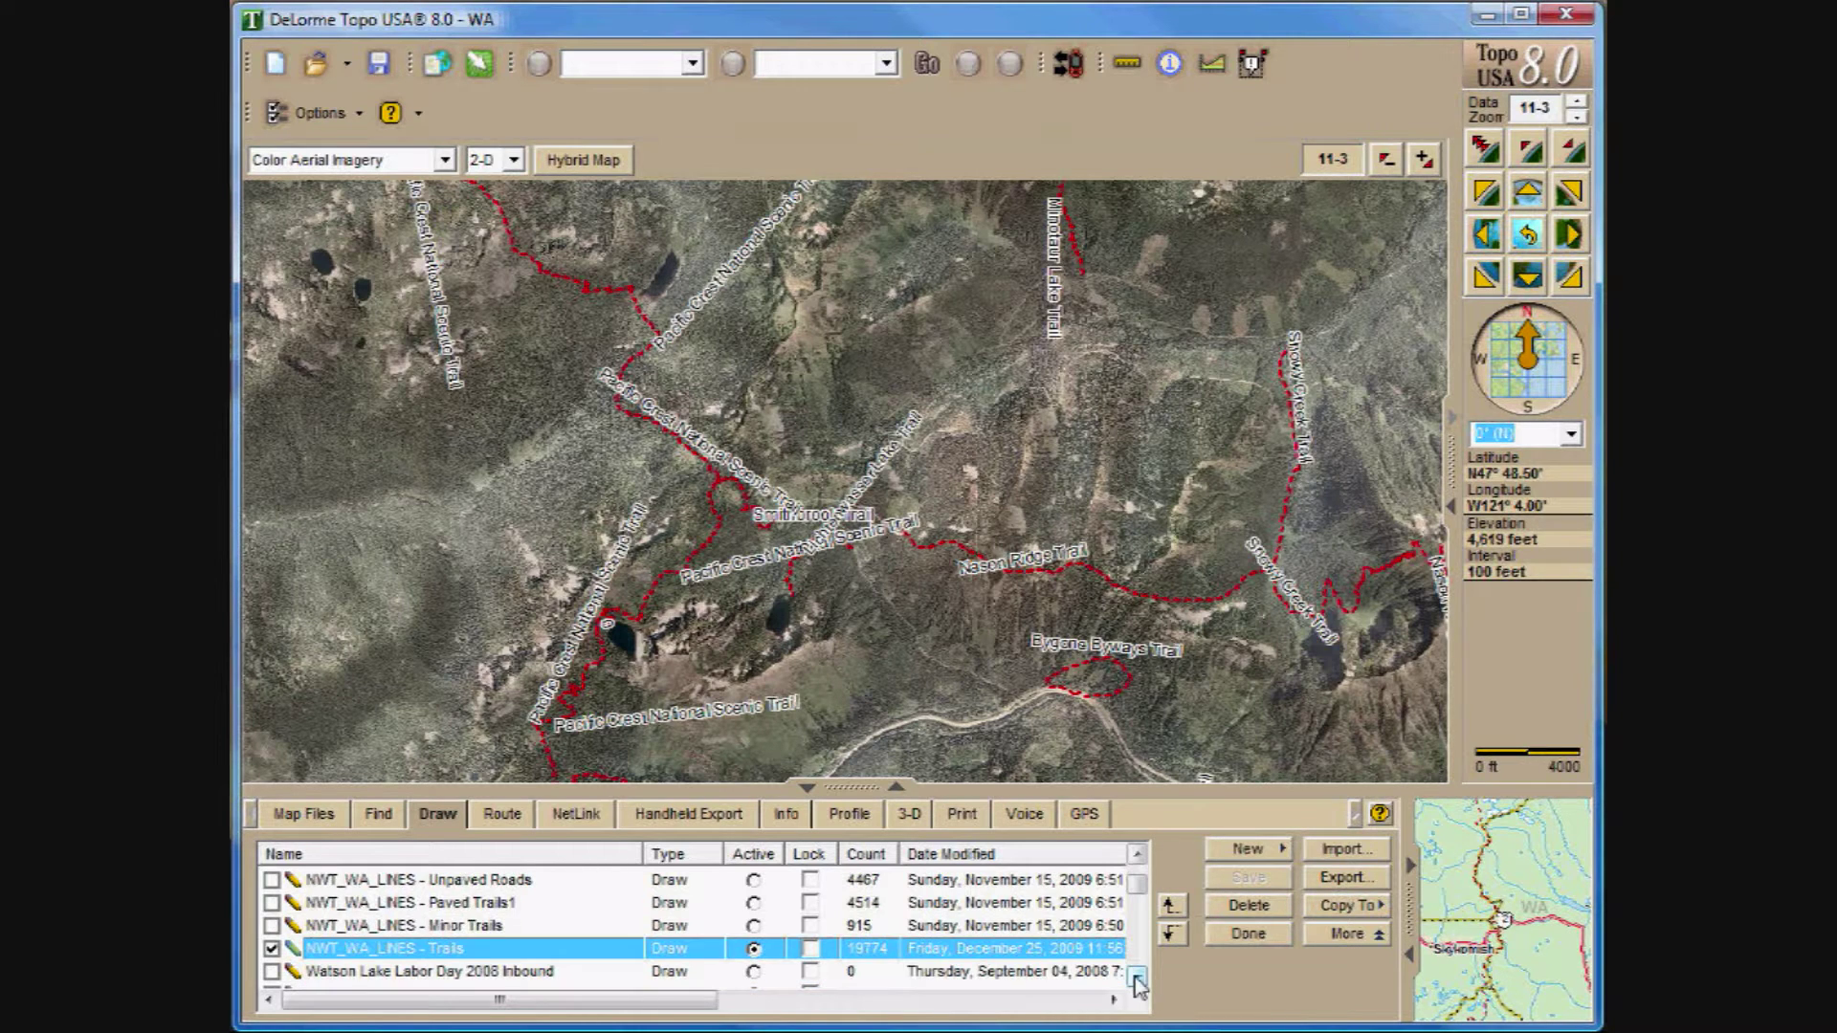
{"action": "left_click", "coordinate": [1139, 976]}
{"action": "left_click", "coordinate": [1138, 976]}
{"action": "left_click", "coordinate": [1138, 976]}
{"action": "left_click", "coordinate": [1138, 976]}
{"action": "left_click", "coordinate": [1138, 976]}
{"action": "left_click", "coordinate": [1138, 976]}
{"action": "left_click", "coordinate": [1138, 976]}
{"action": "left_click", "coordinate": [1139, 975]}
{"action": "left_click", "coordinate": [1139, 975]}
{"action": "left_click", "coordinate": [1139, 976]}
{"action": "left_click", "coordinate": [1139, 975]}
{"action": "left_click", "coordinate": [1139, 976]}
{"action": "left_click", "coordinate": [1138, 976]}
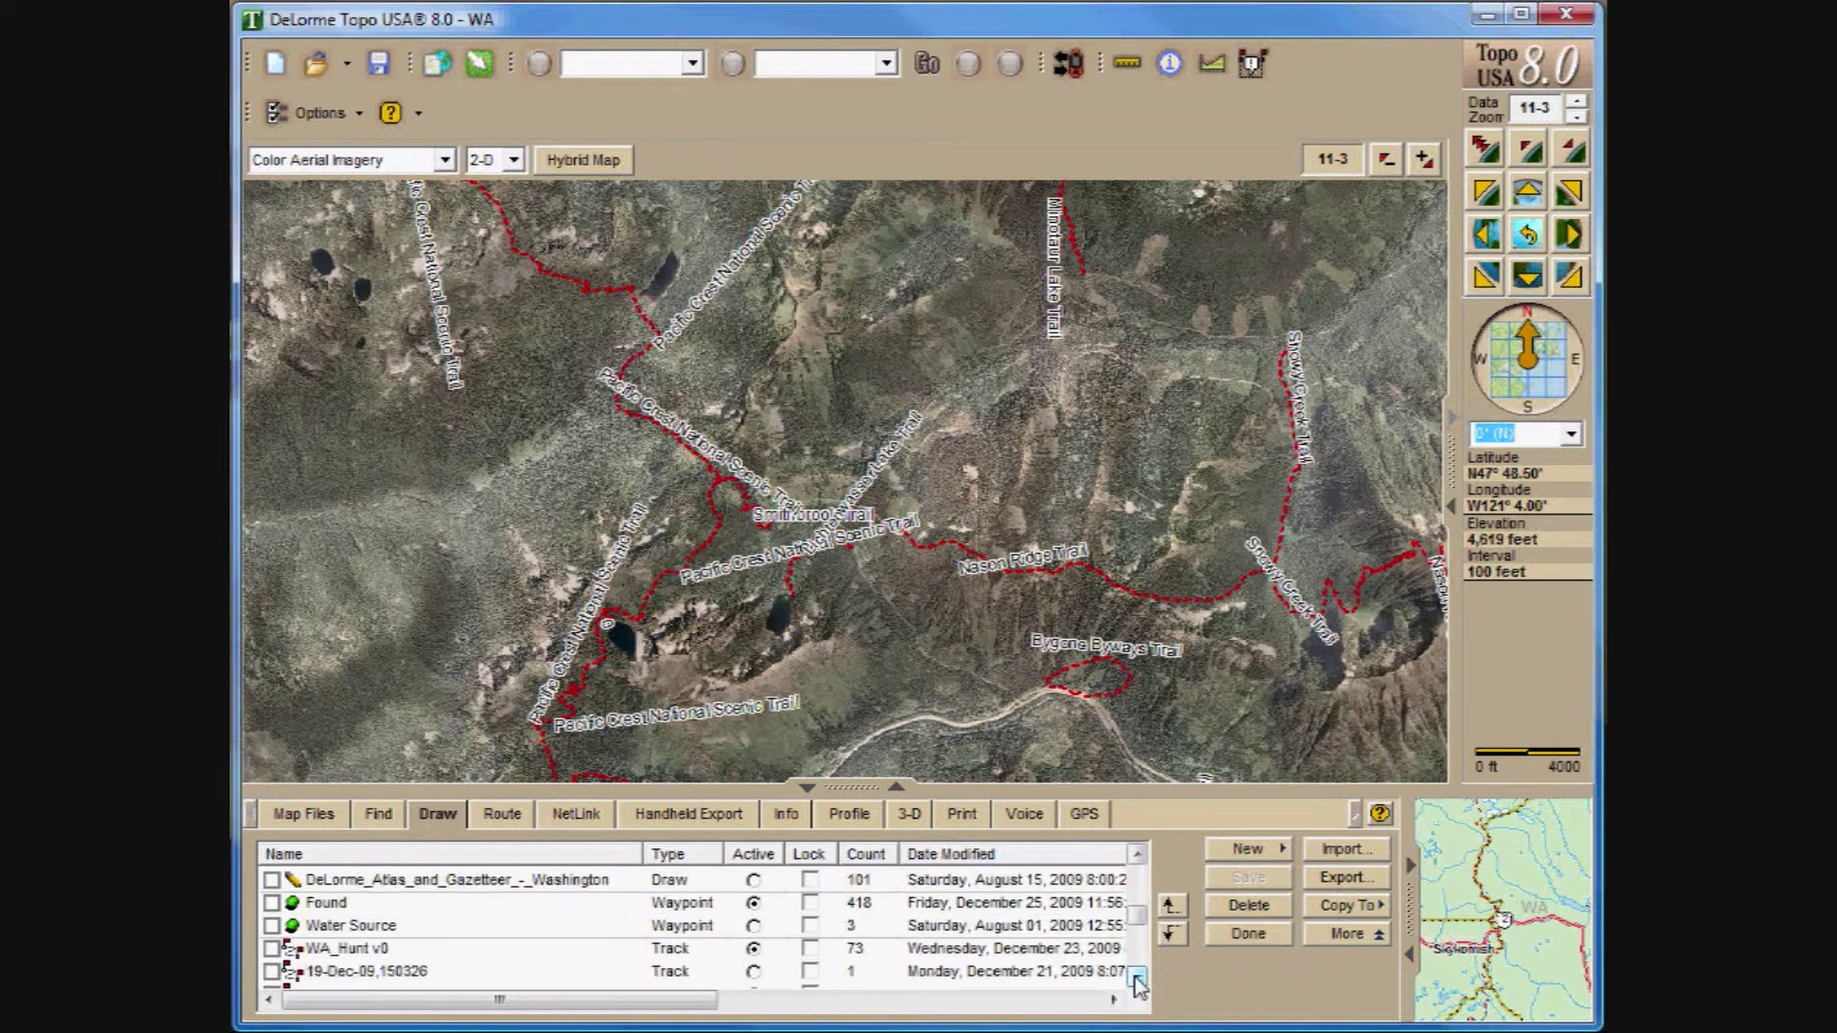
{"action": "left_click", "coordinate": [1138, 976]}
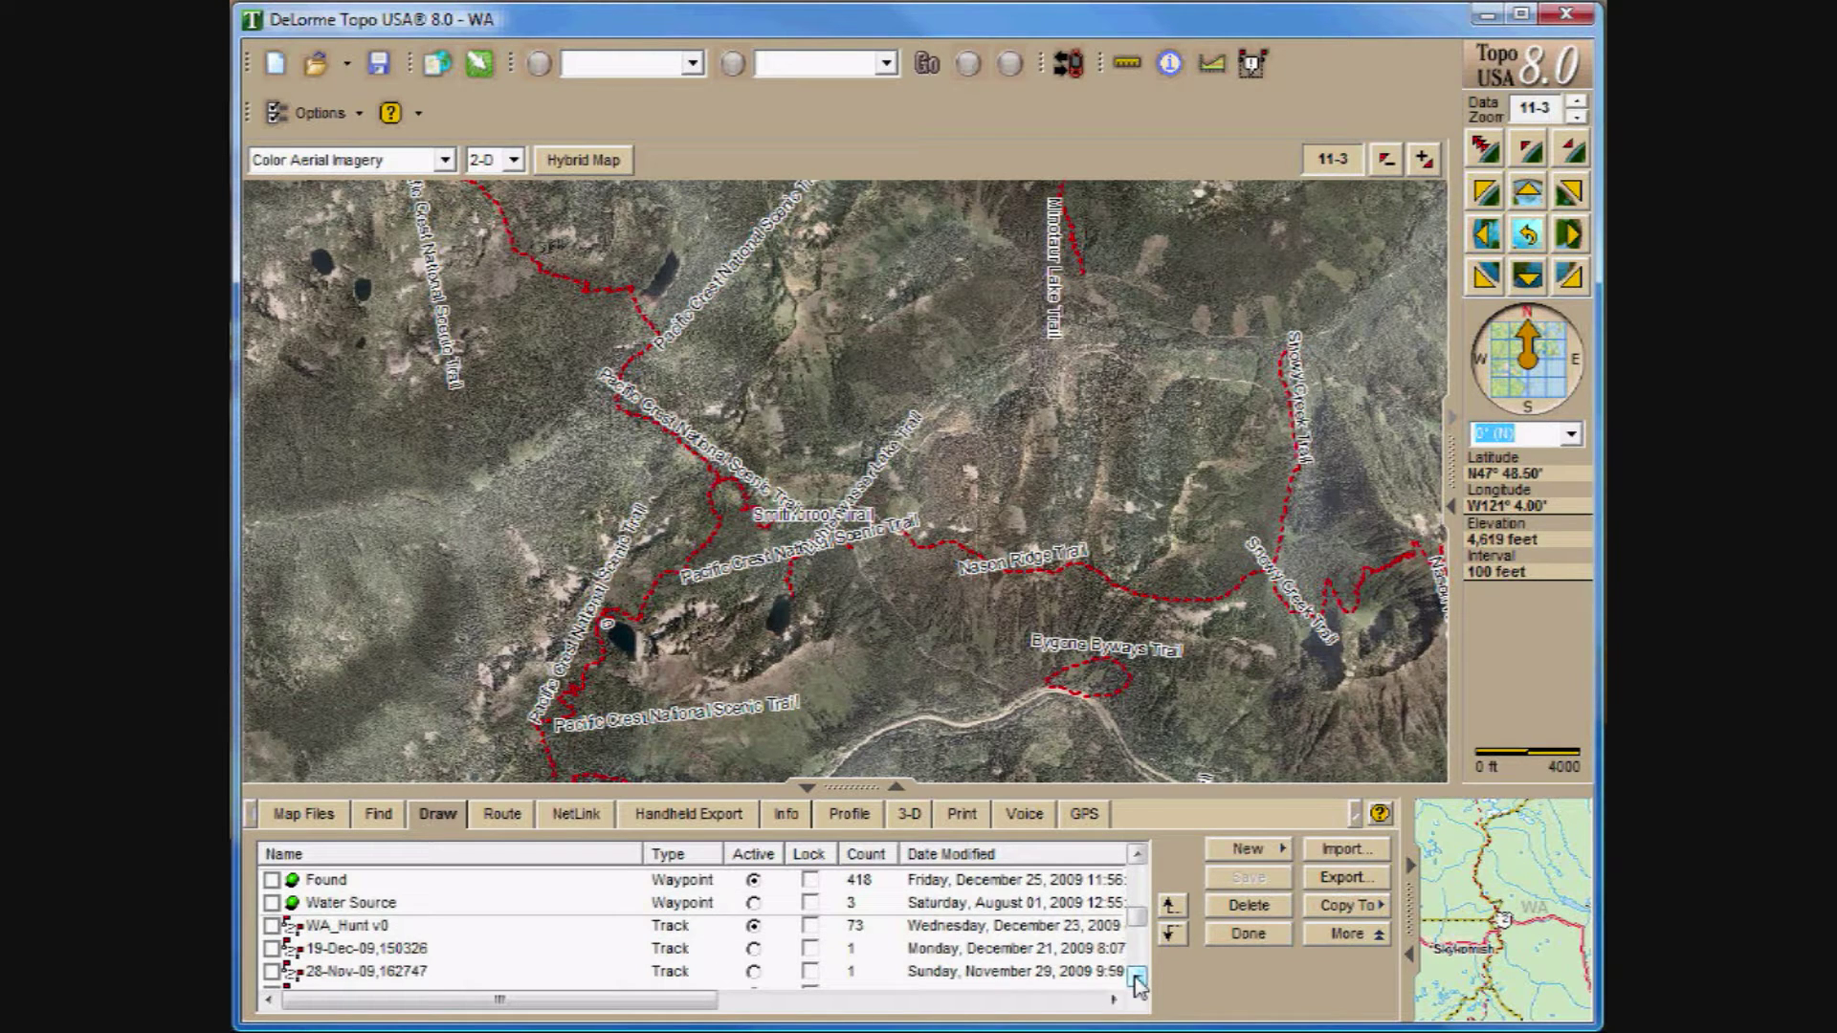
{"action": "left_click", "coordinate": [1138, 854]}
{"action": "left_click", "coordinate": [1138, 854]}
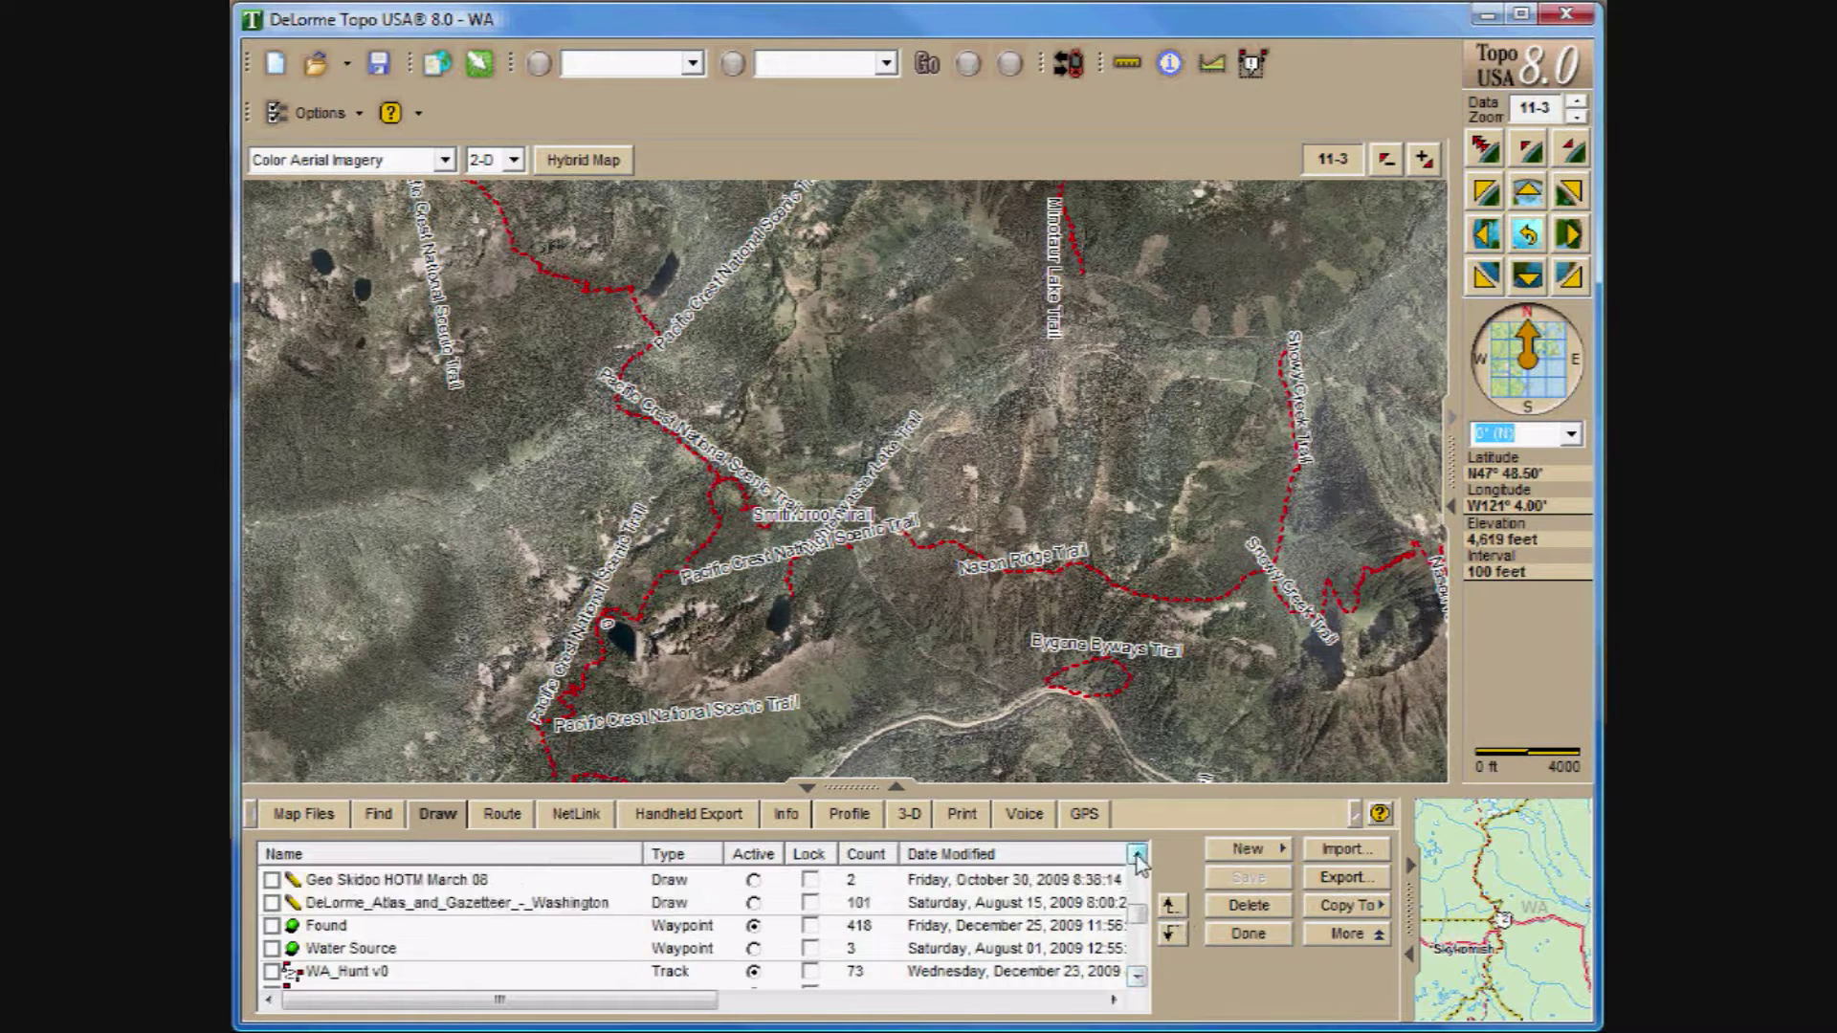
{"action": "left_click", "coordinate": [272, 902]}
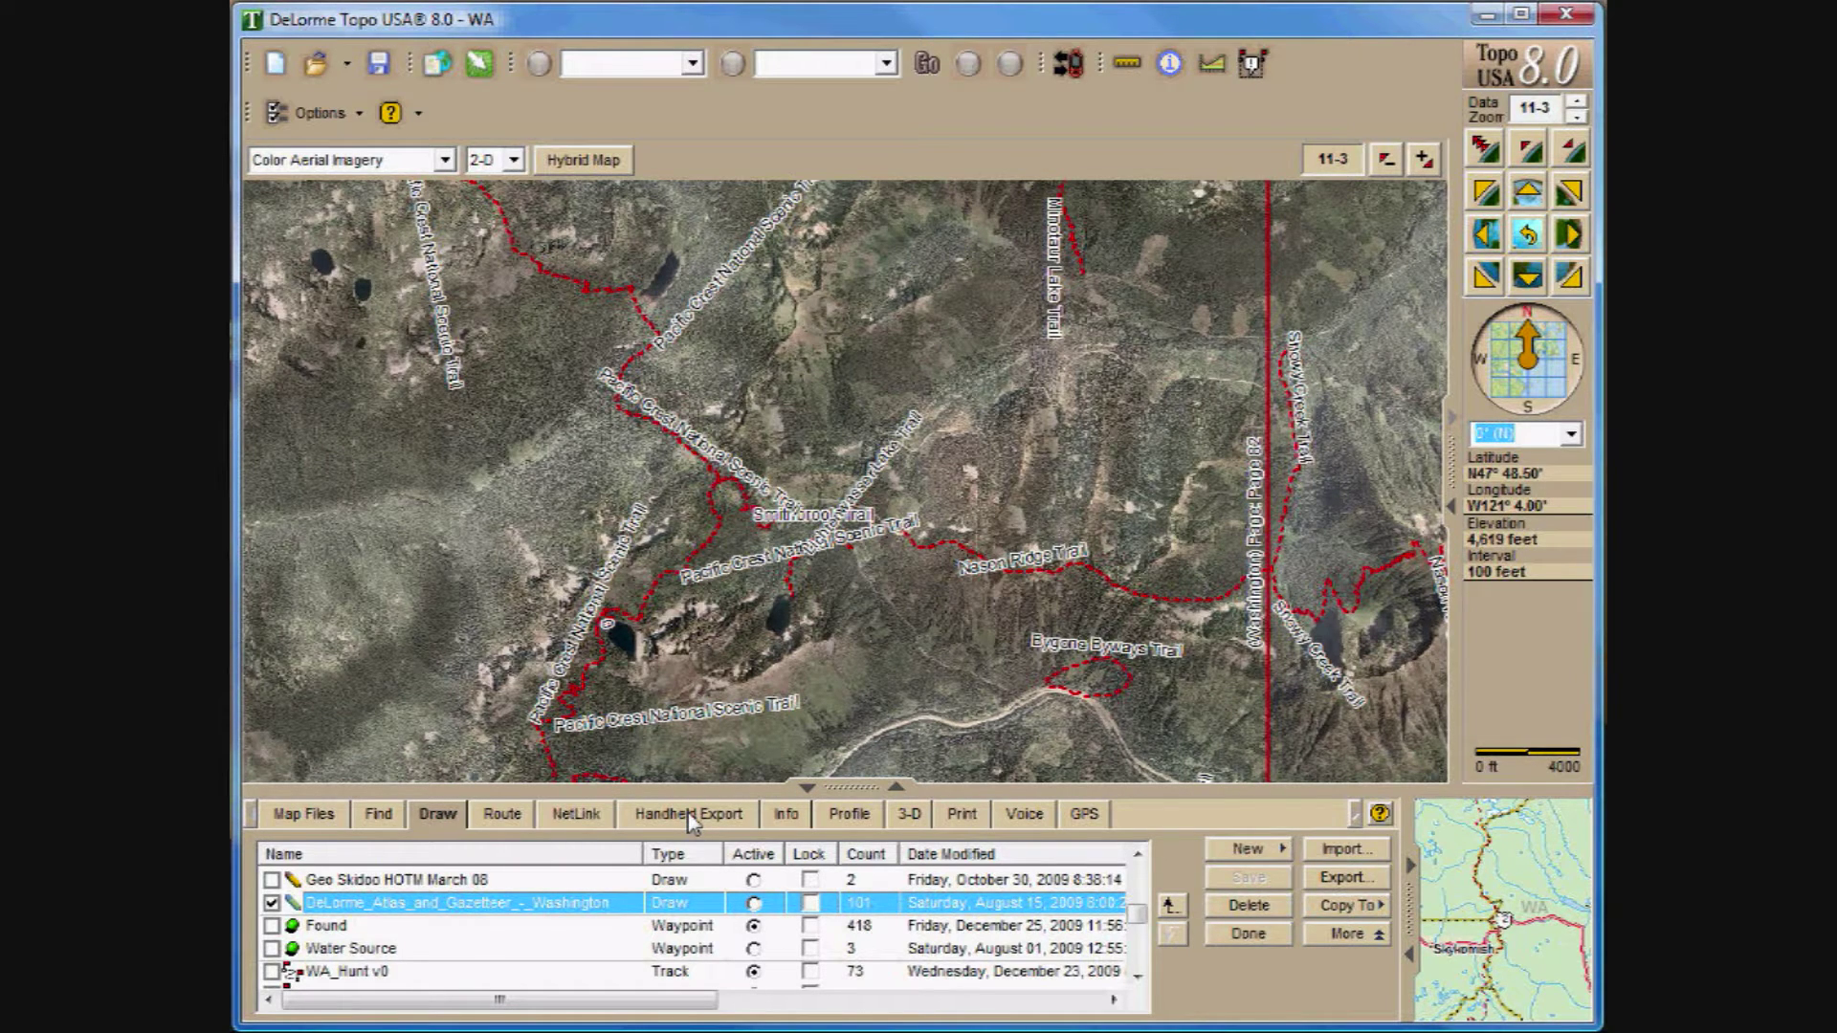
Step: In Handheld Export, use a 1-minute grid and select grid cells west of the trail
{"action": "left_click", "coordinate": [687, 813]}
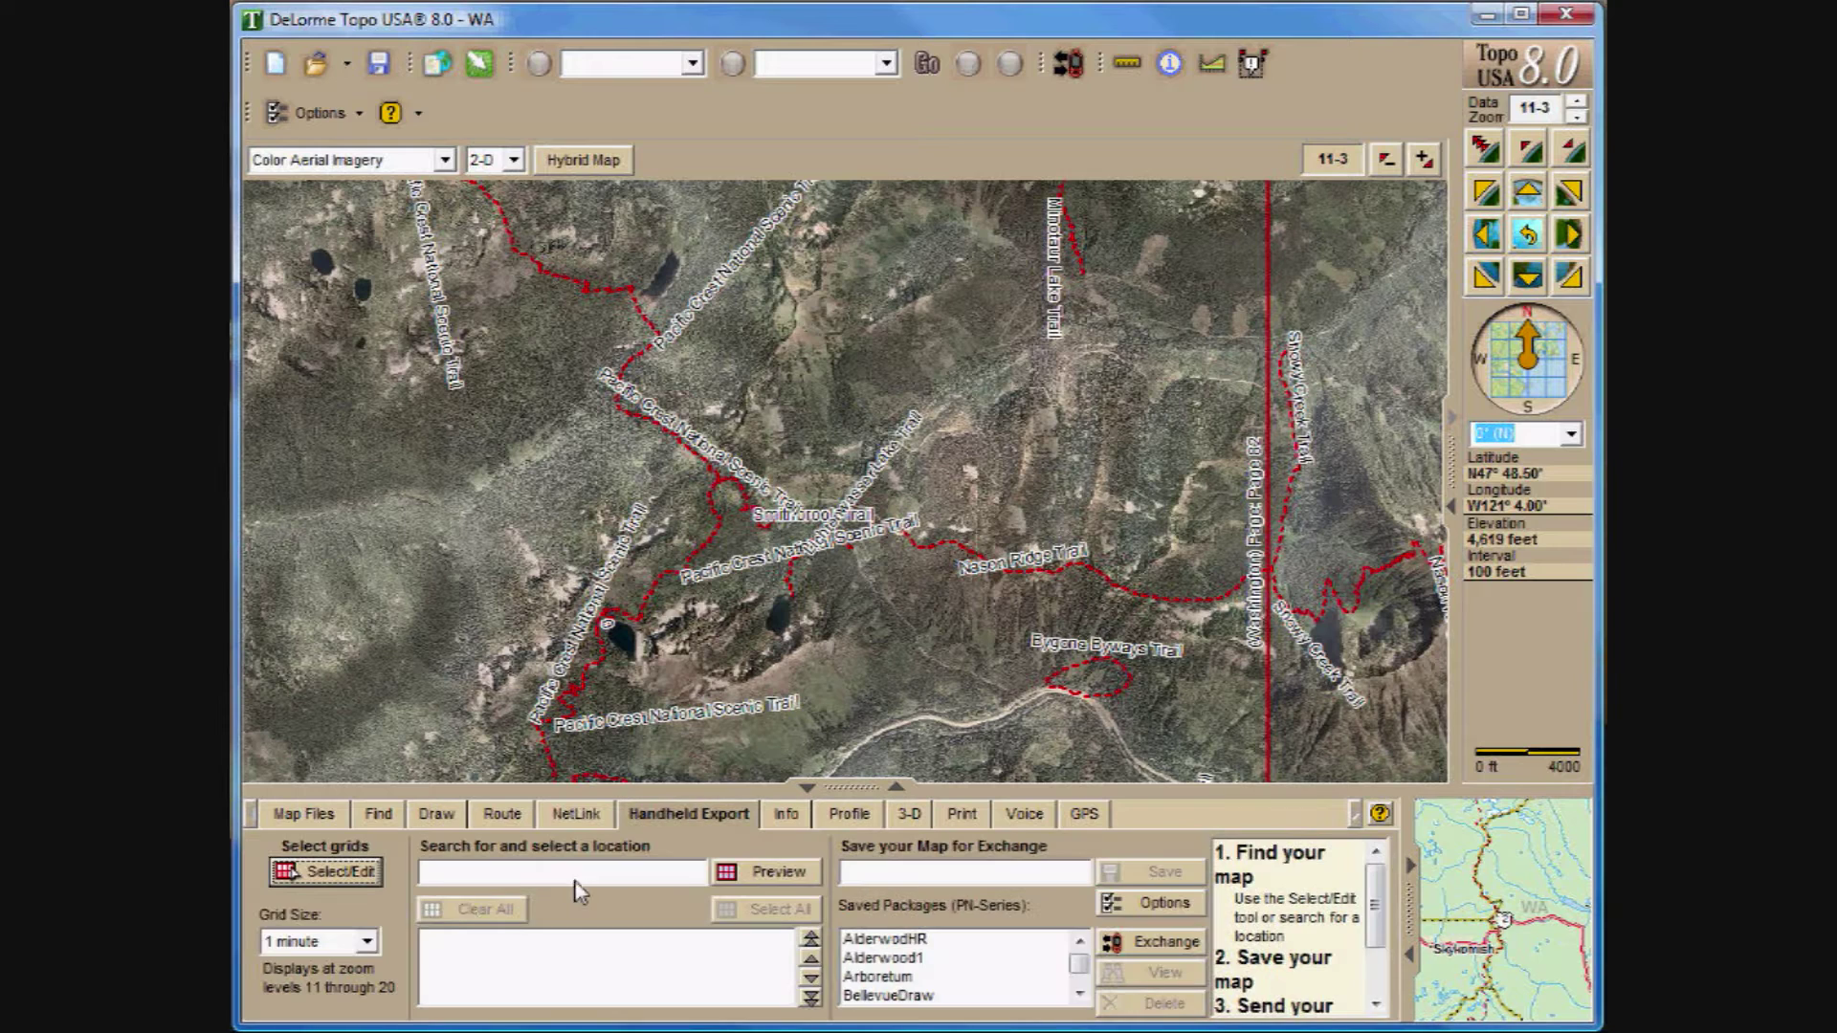
{"action": "left_click", "coordinate": [367, 943]}
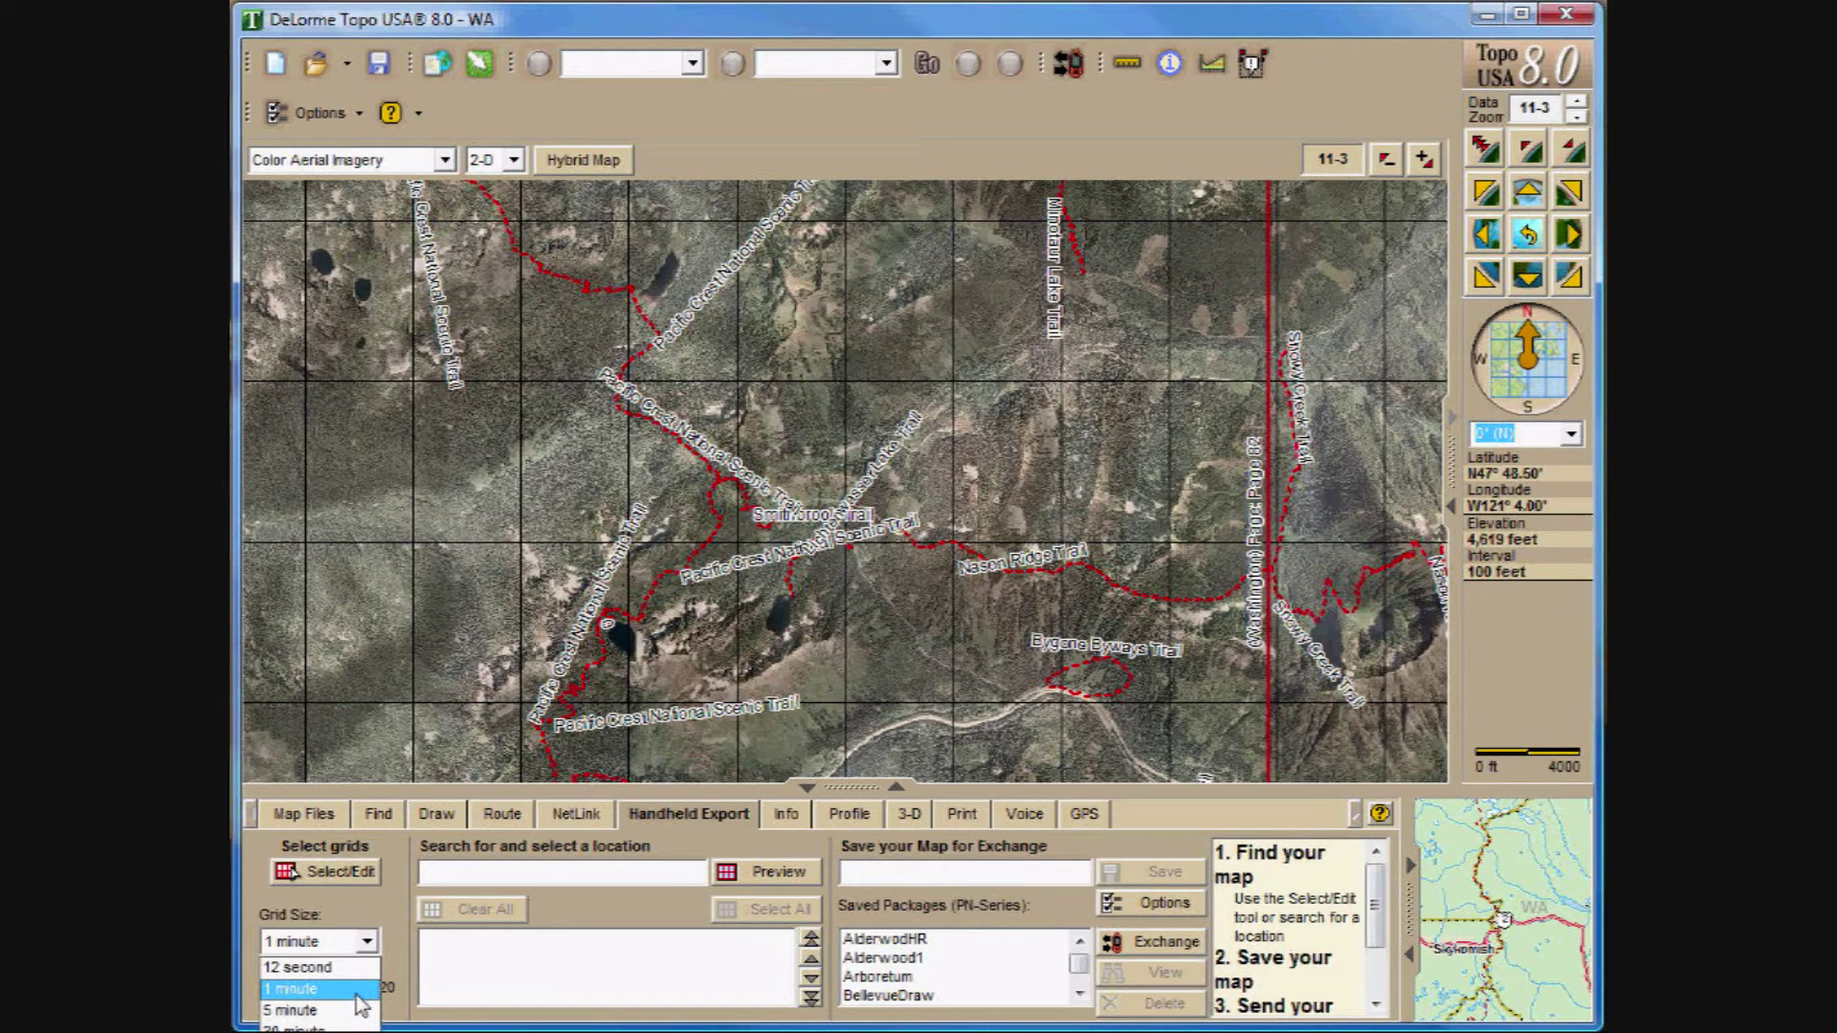
{"action": "left_click", "coordinate": [357, 995]}
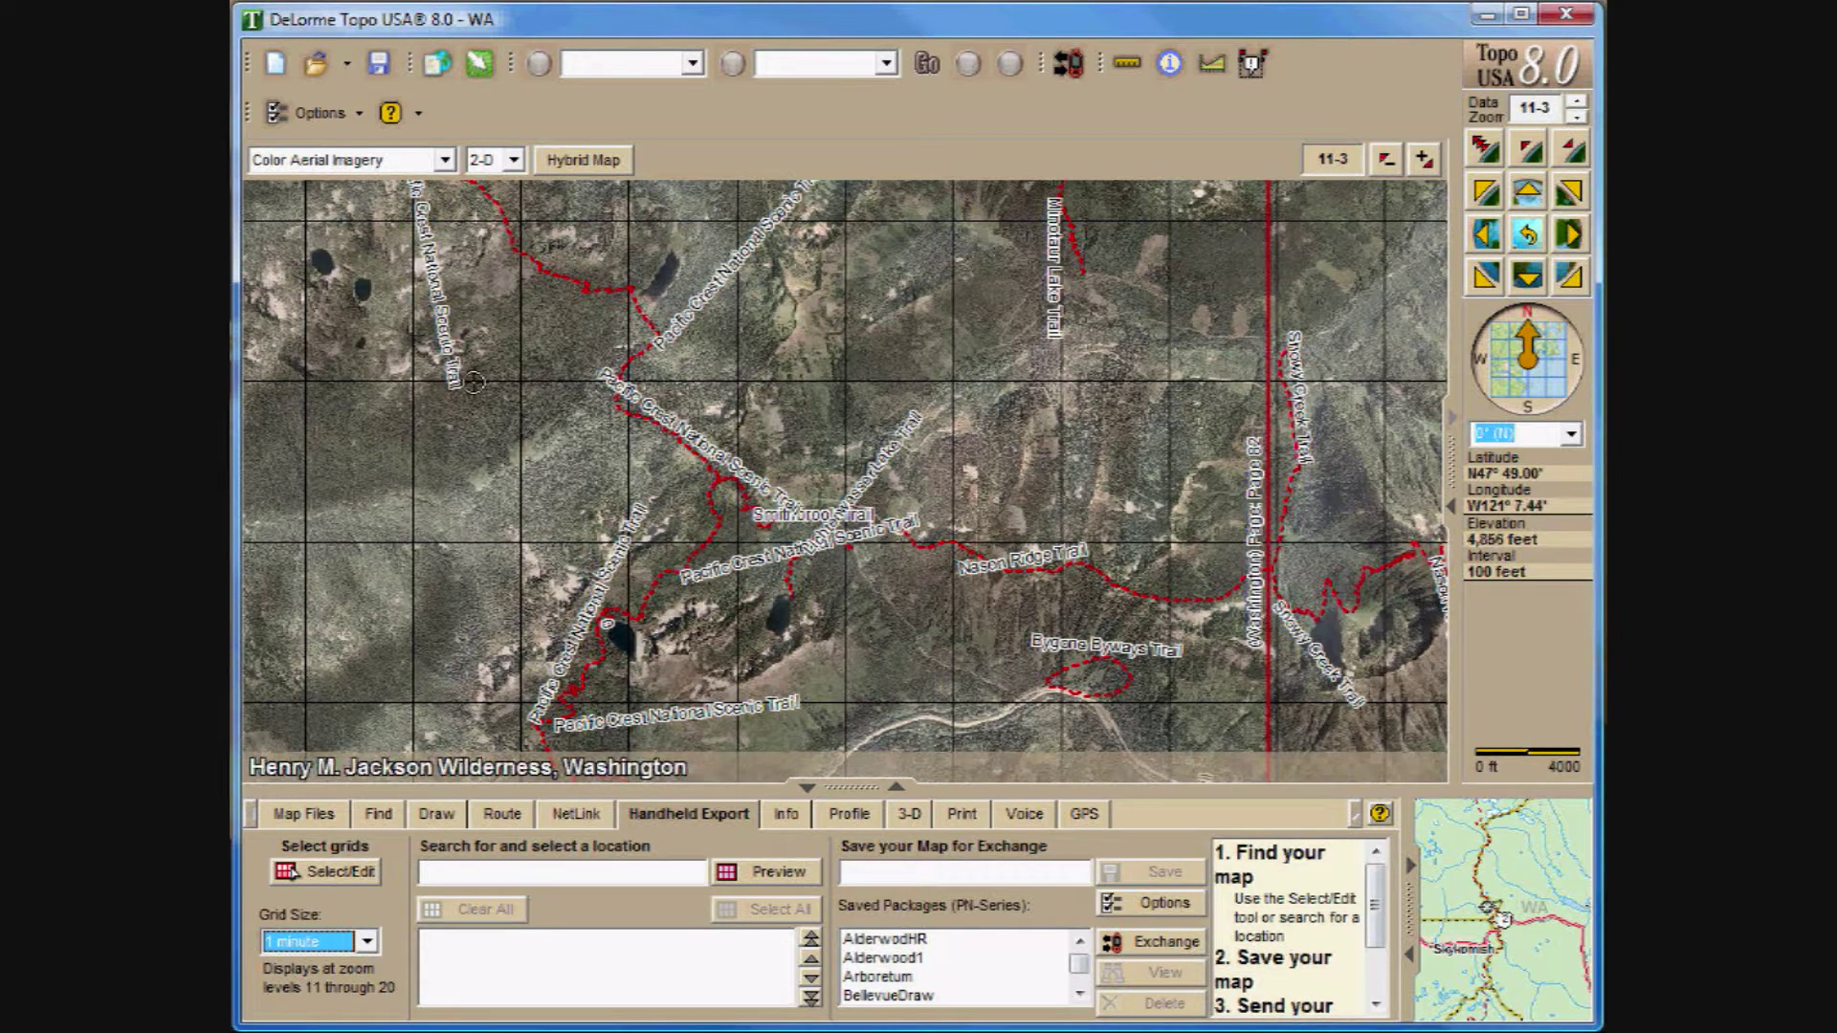
{"action": "left_click", "coordinate": [316, 878]}
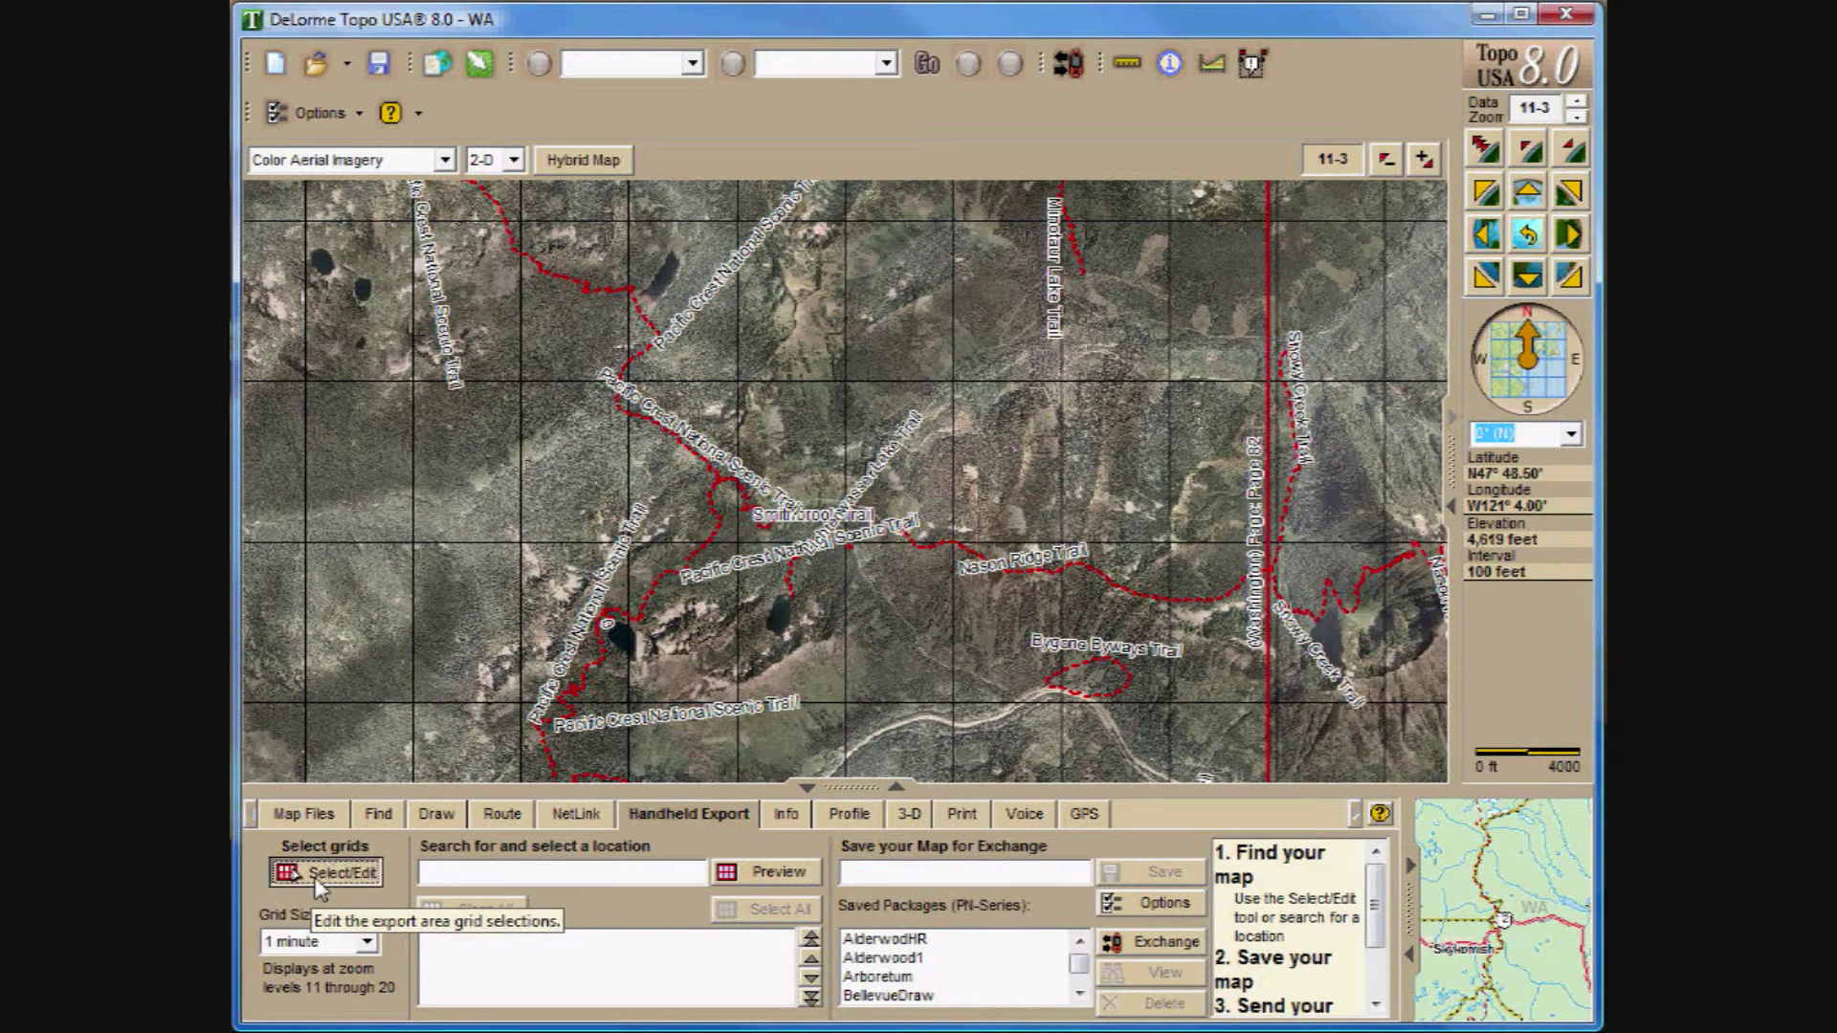
{"action": "left_click", "coordinate": [579, 464]}
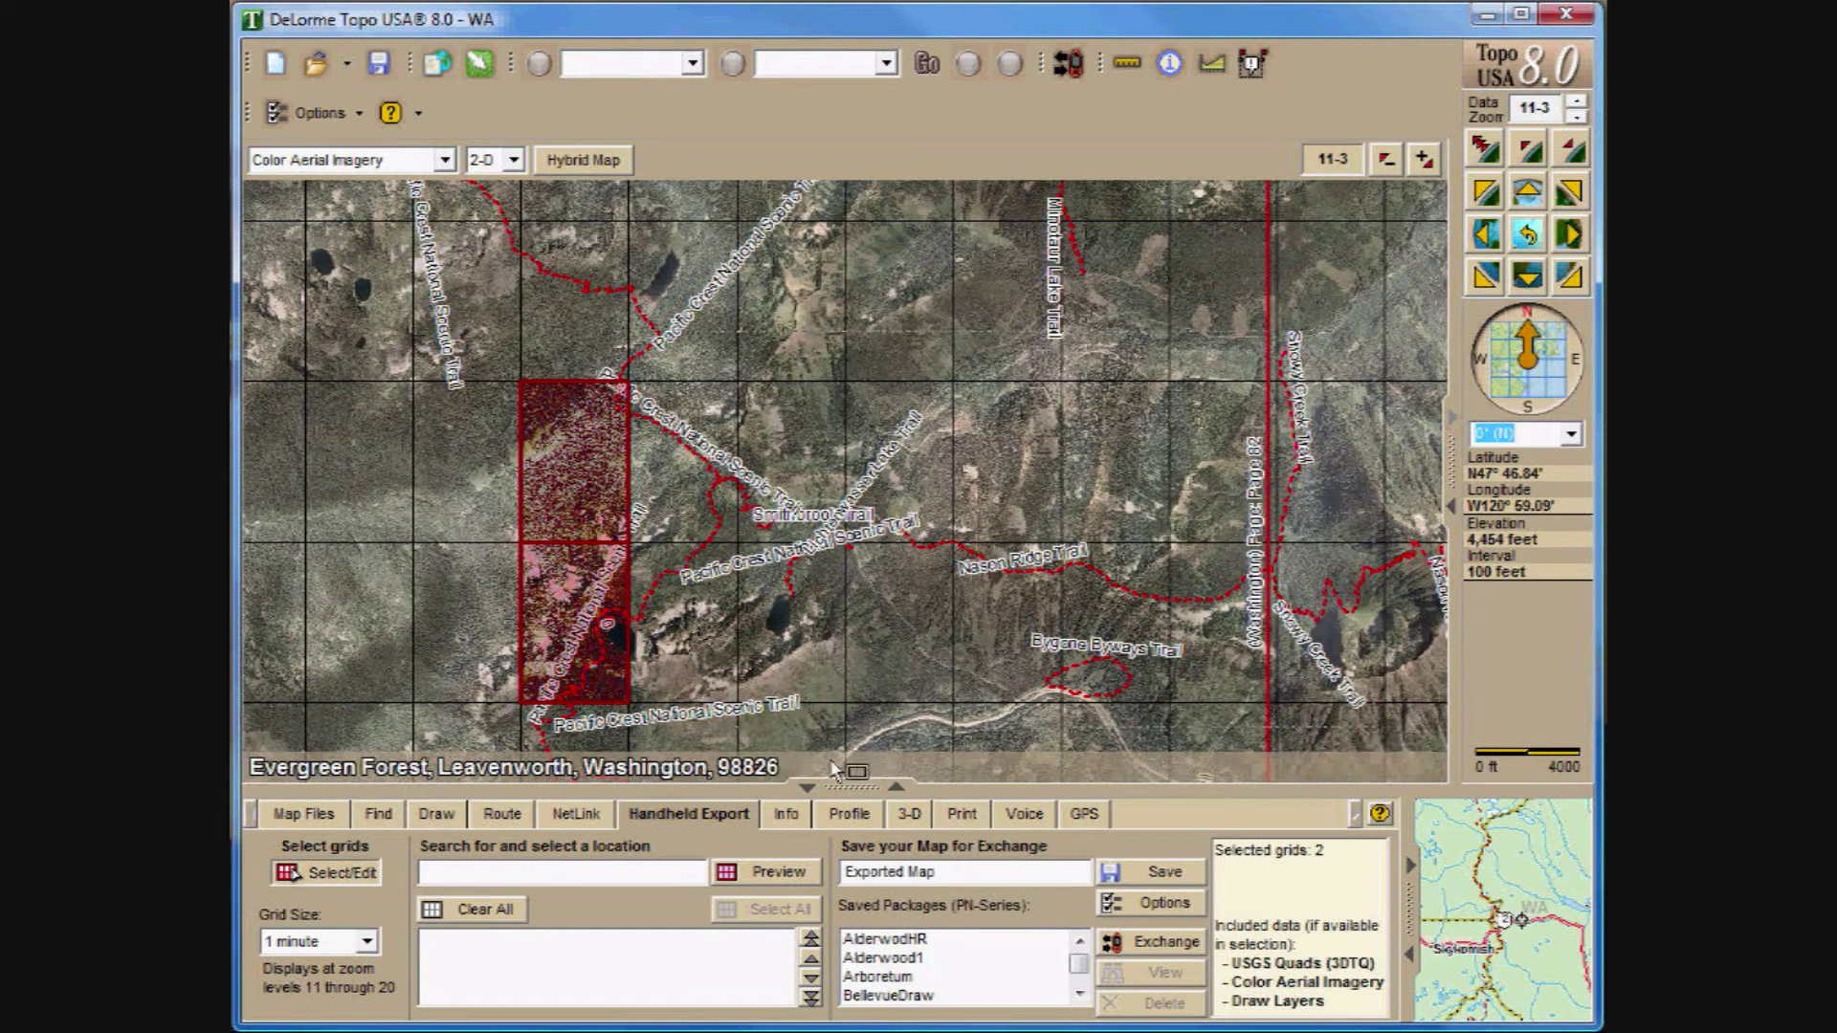
Step: Select a block of grid cells over the trails plus three extra cells, 32 in total
{"action": "left_click_drag", "start_coordinate": [600, 775], "coordinate": [617, 762]}
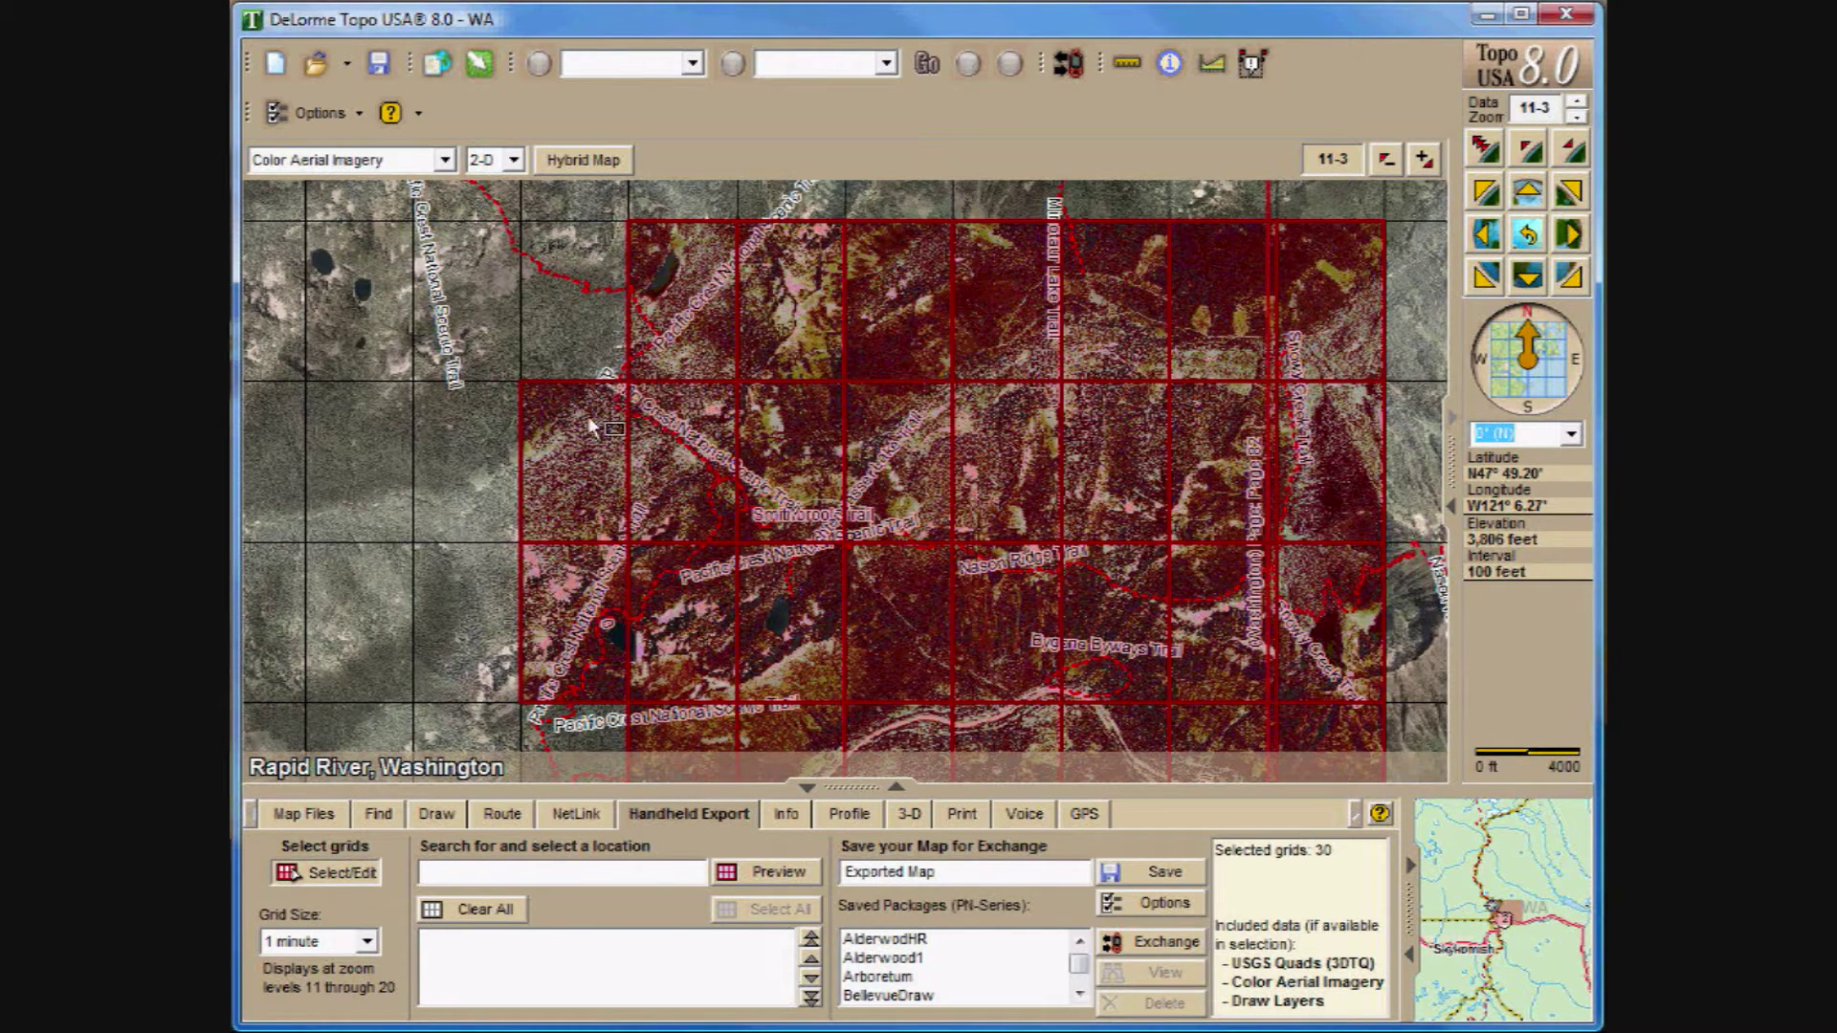
{"action": "left_click", "coordinate": [579, 325]}
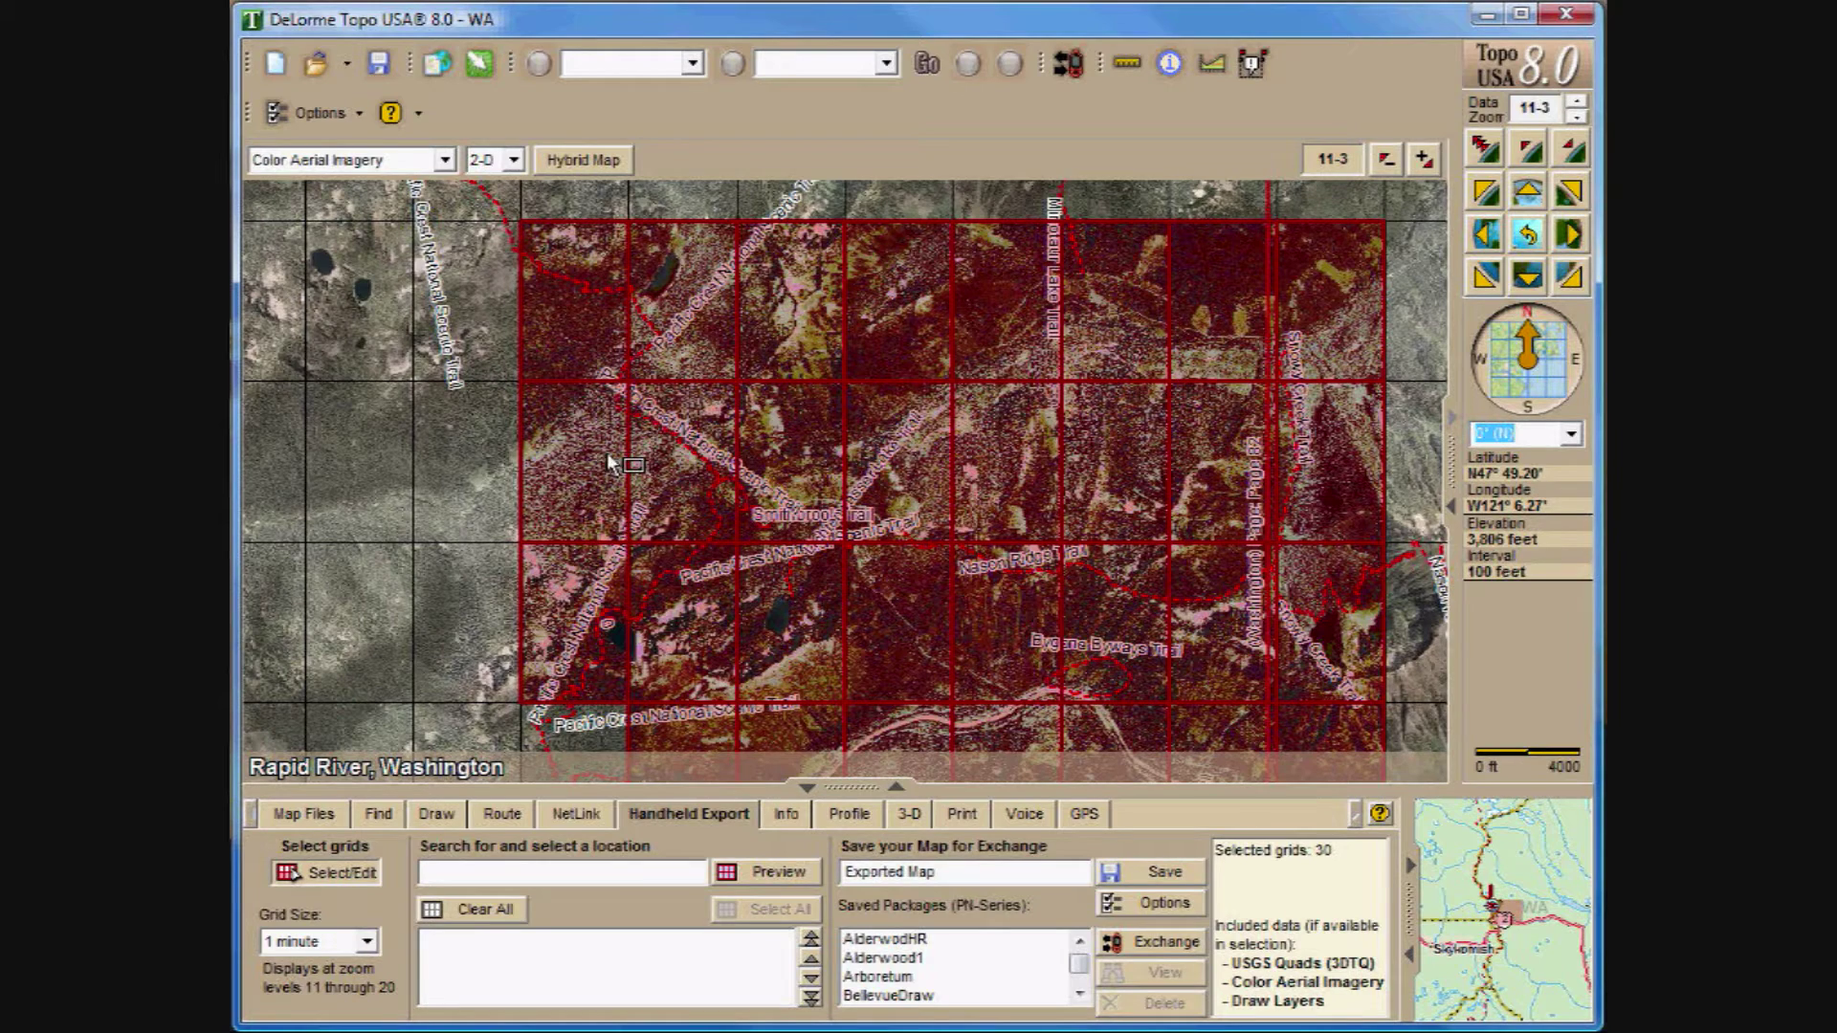
{"action": "left_click", "coordinate": [610, 743]}
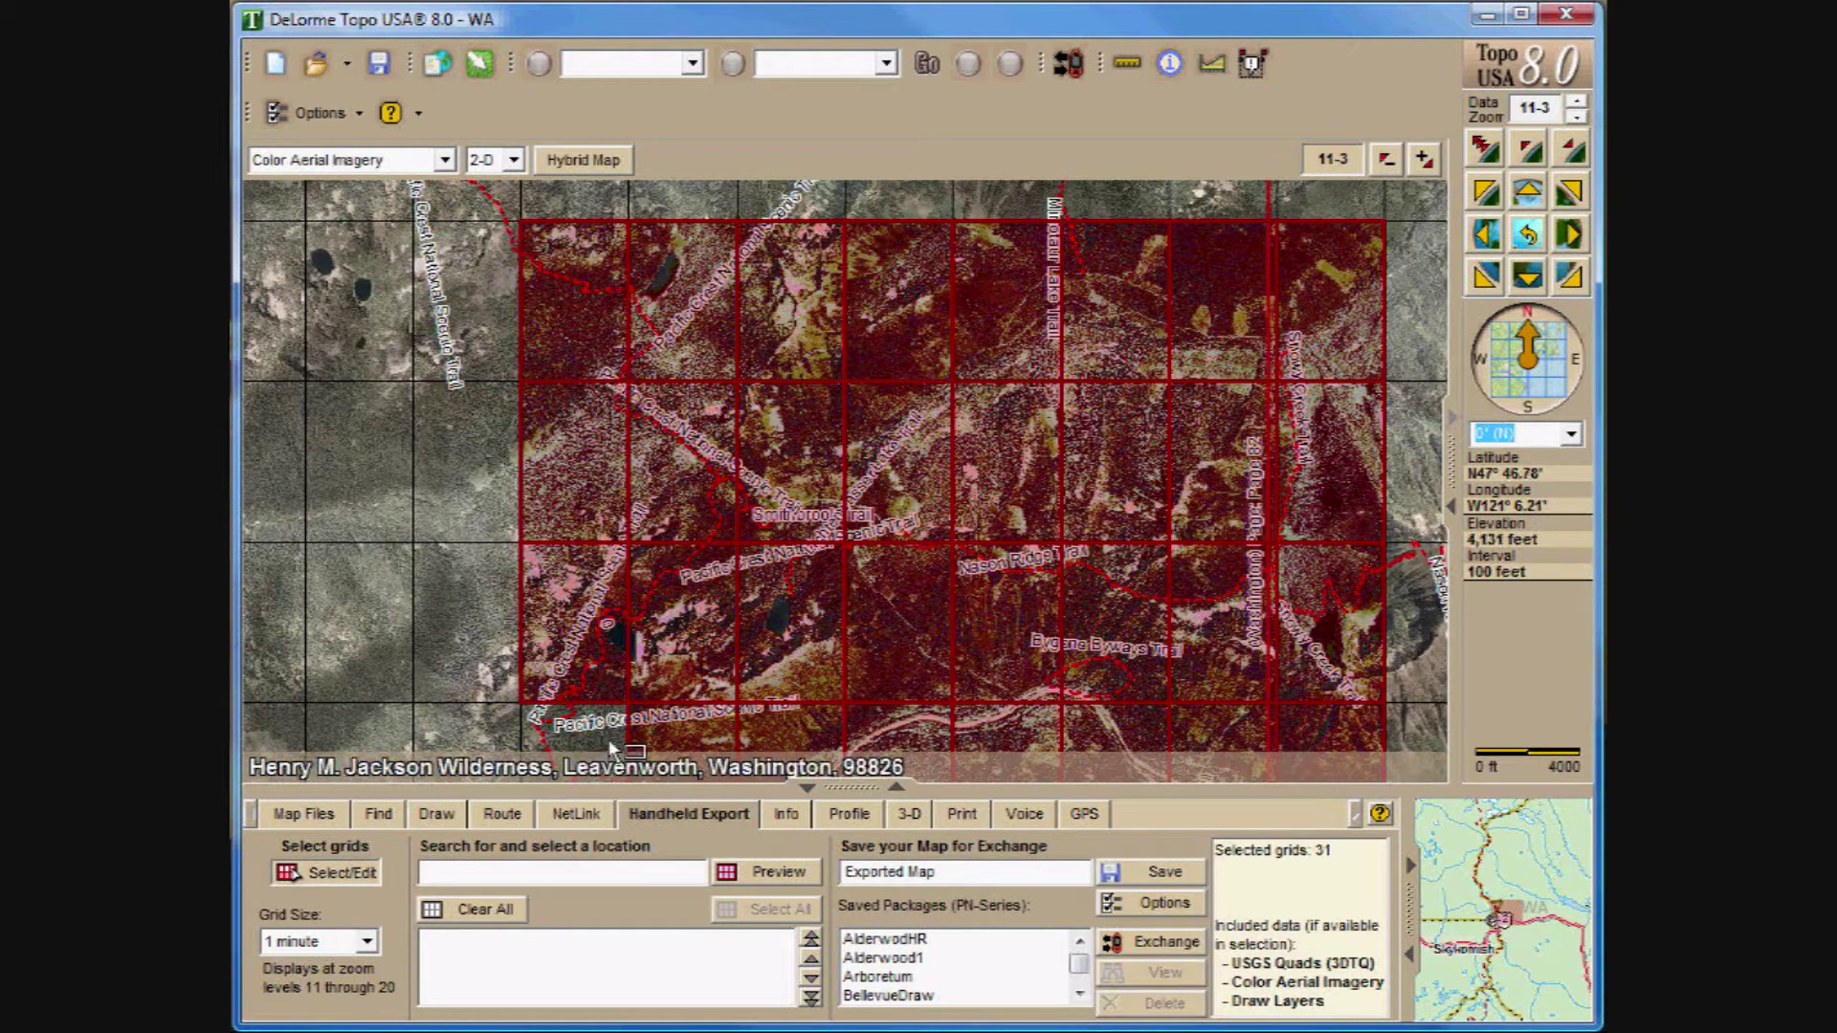
{"action": "left_click", "coordinate": [749, 705]}
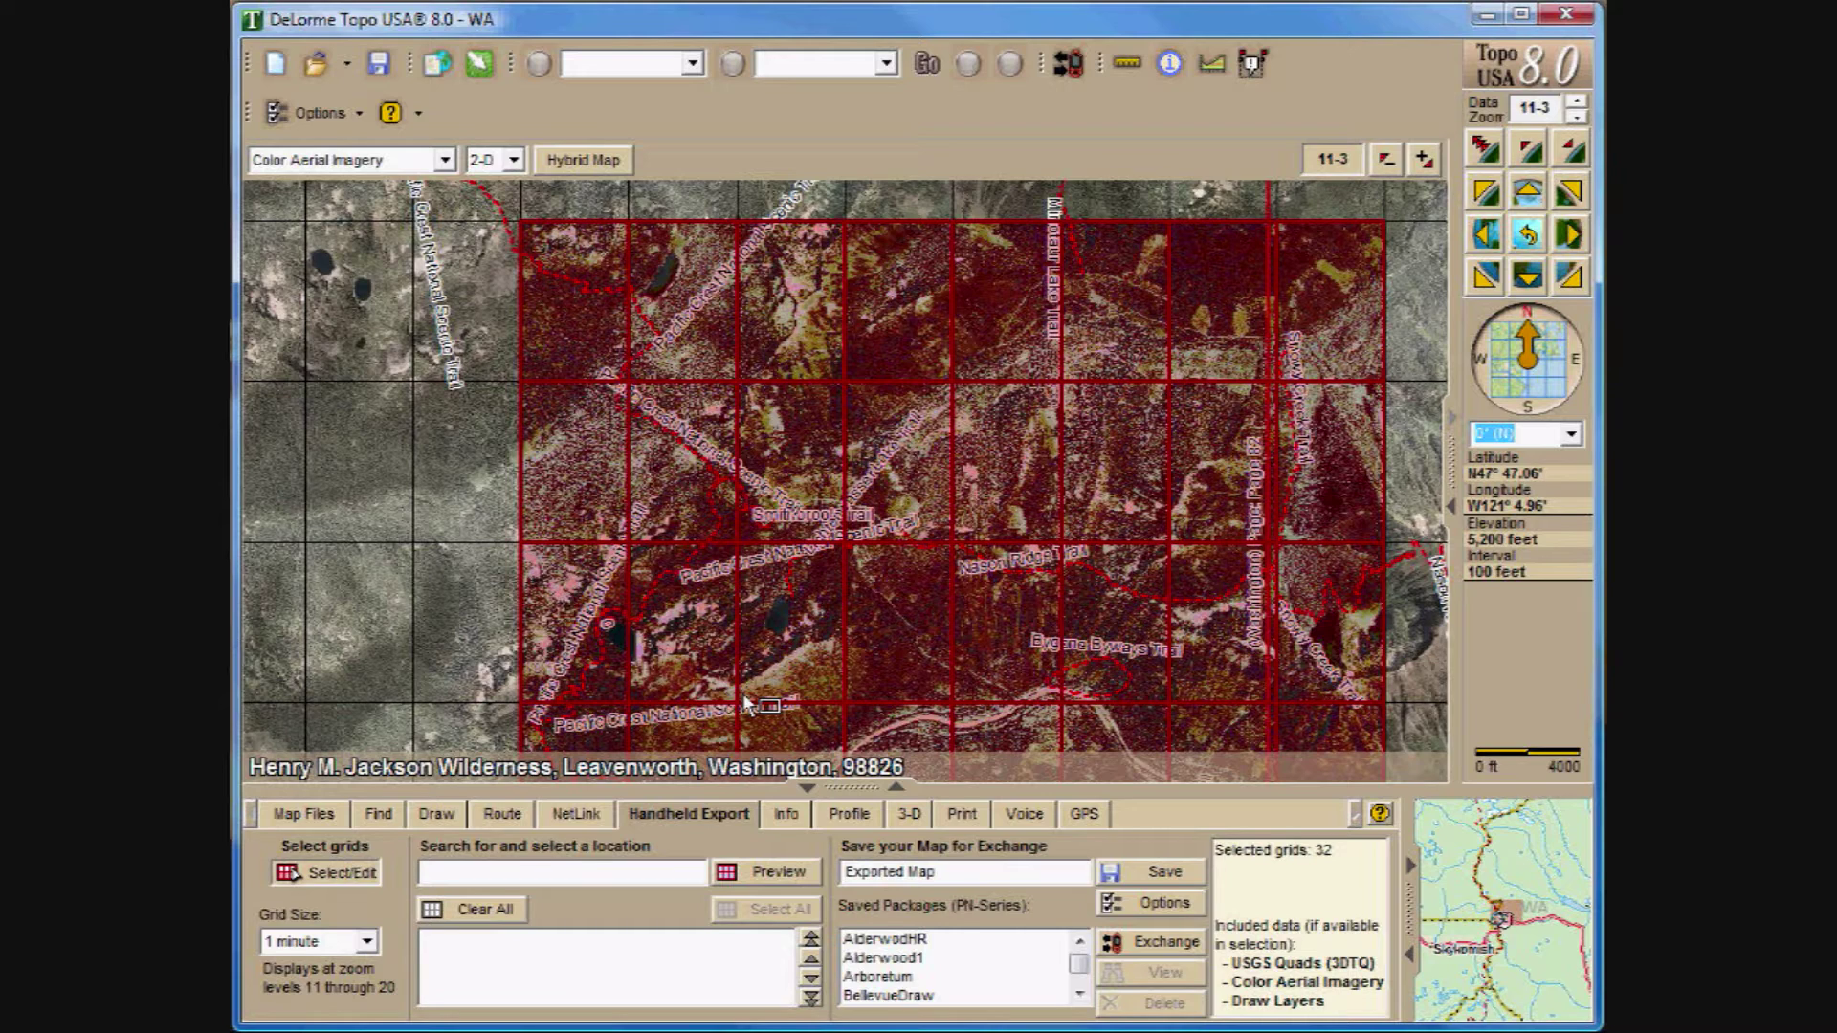
{"action": "left_click", "coordinate": [1160, 905]}
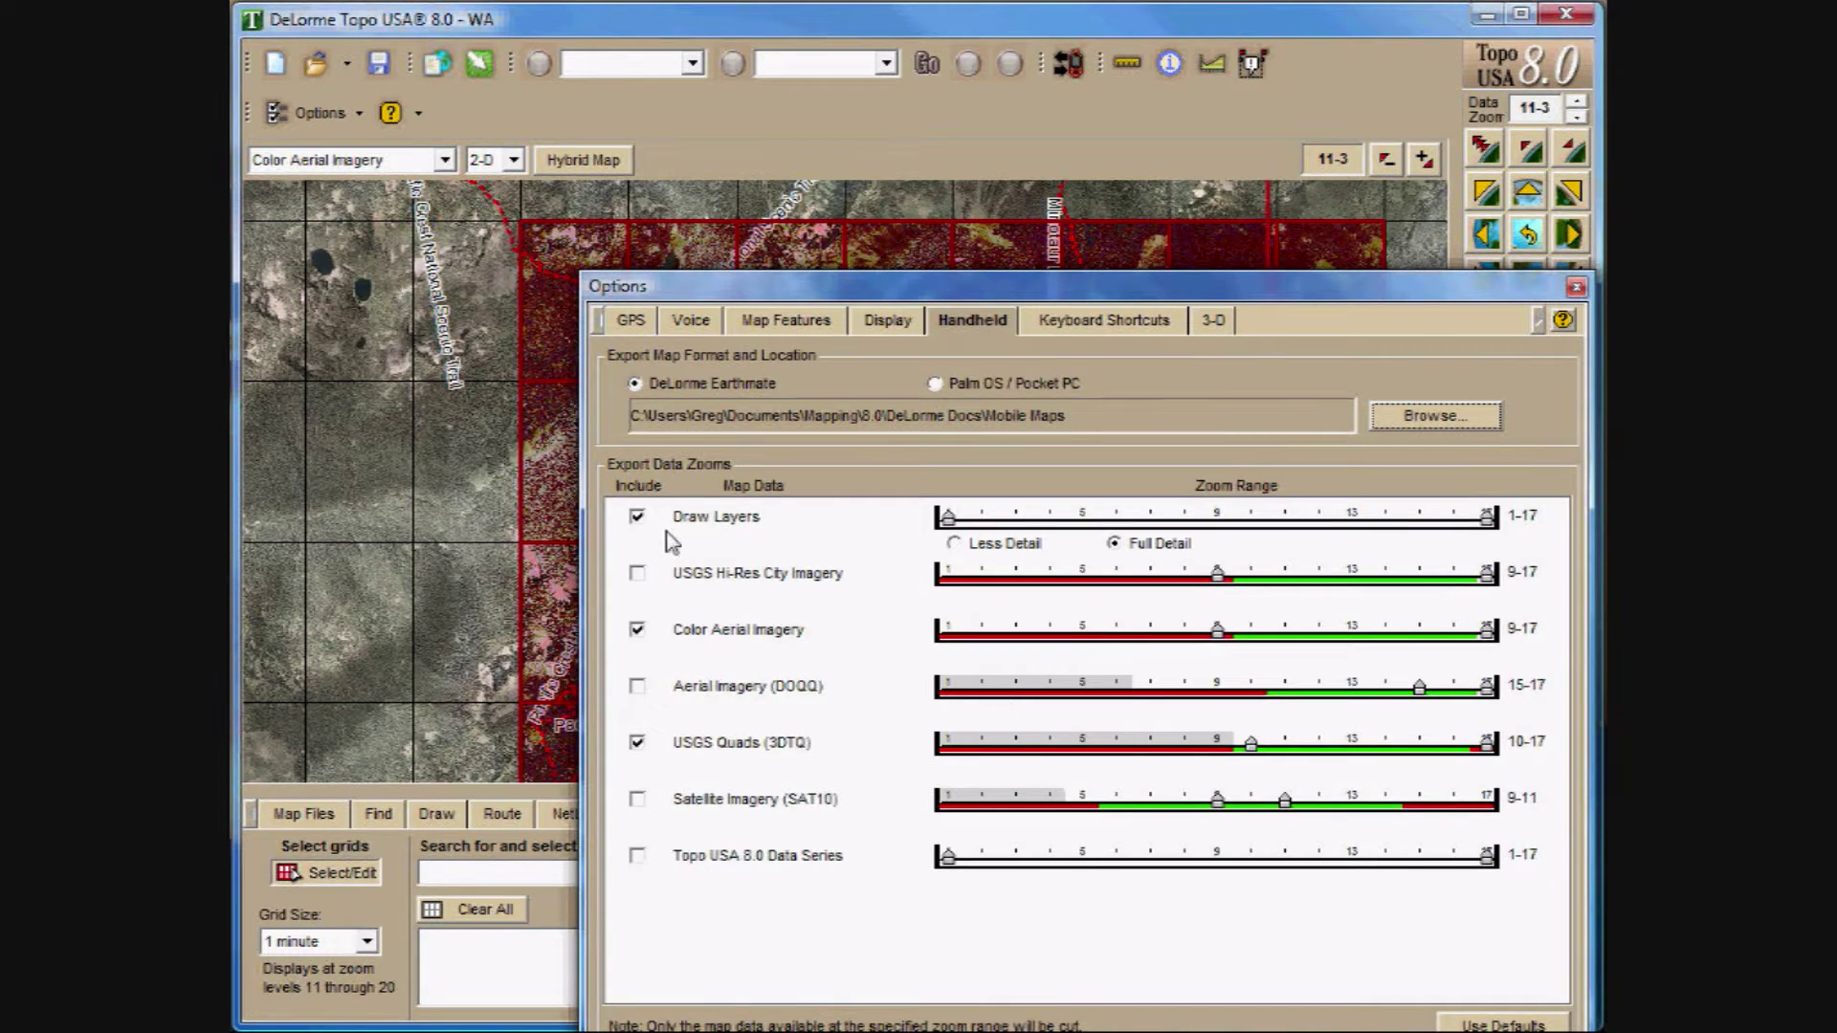
Step: Set Draw Layers to Less Detail in the handheld export options
{"action": "left_click", "coordinate": [956, 544]}
Step: Close the options and rename the map package from 'Exported Map' to 'Lichtenwasser'
{"action": "key", "text": "Return"}
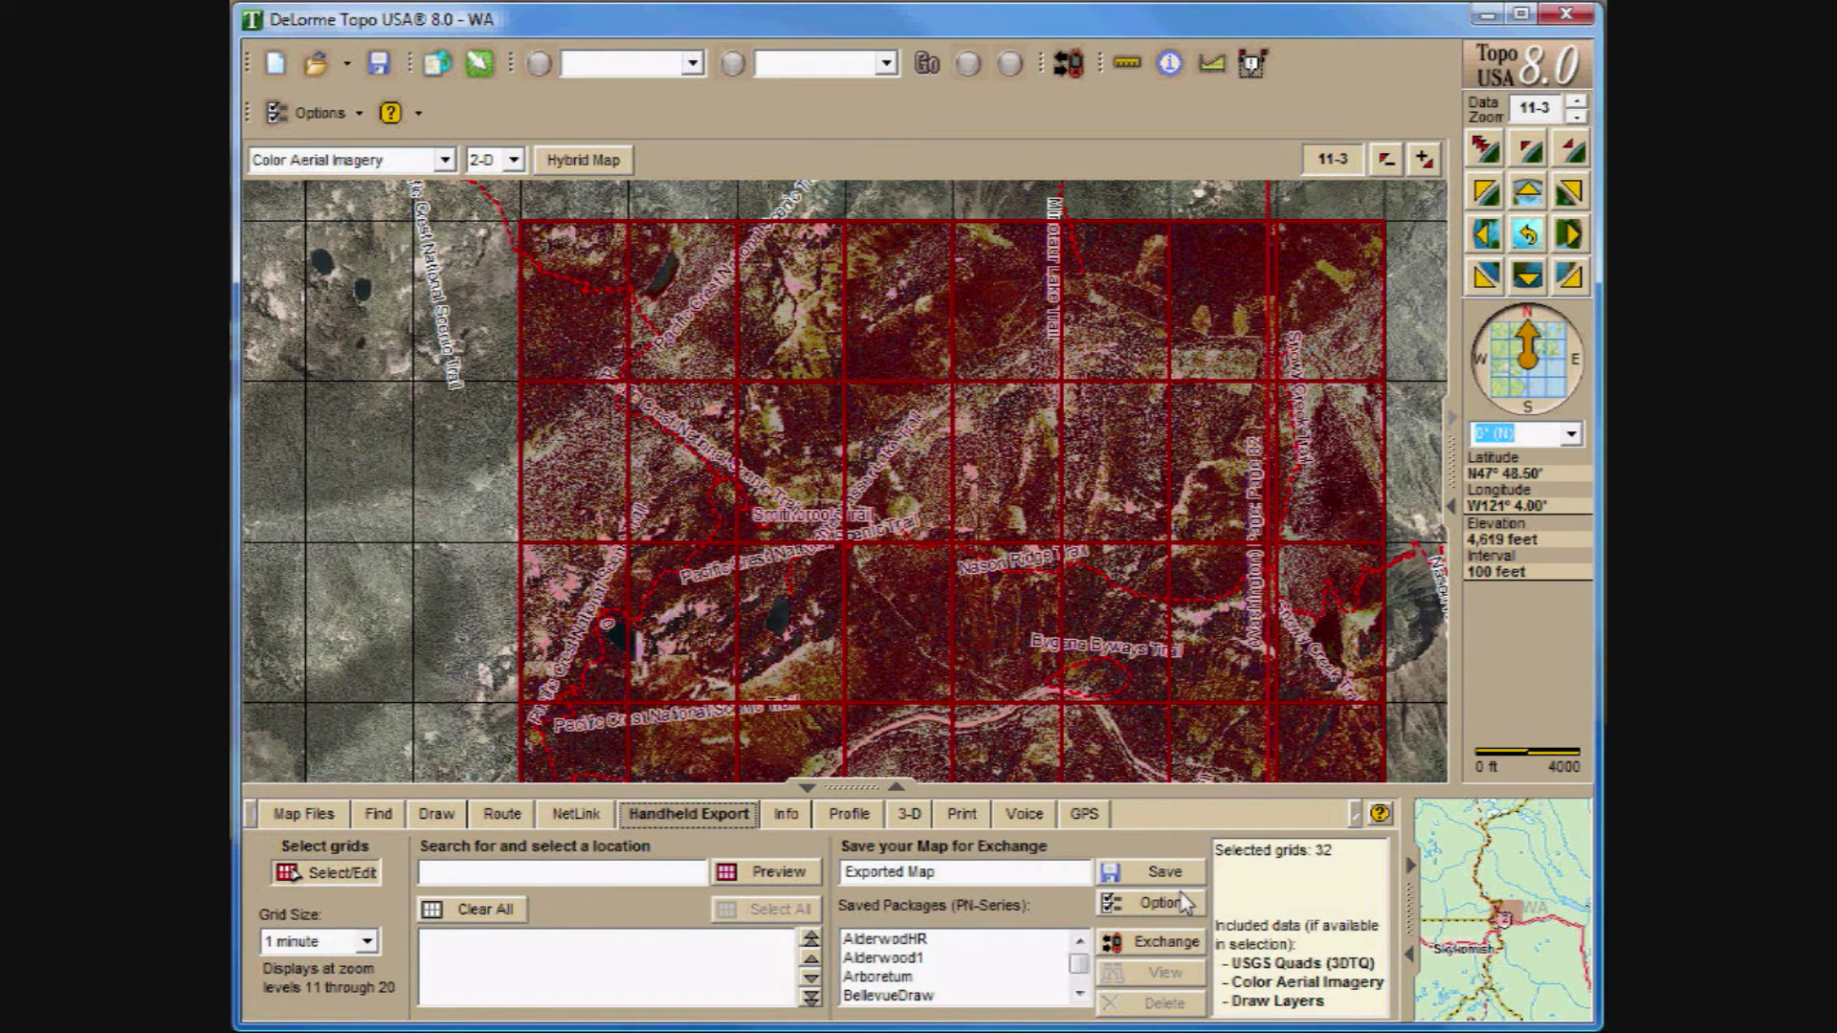
{"action": "left_click", "coordinate": [954, 871]}
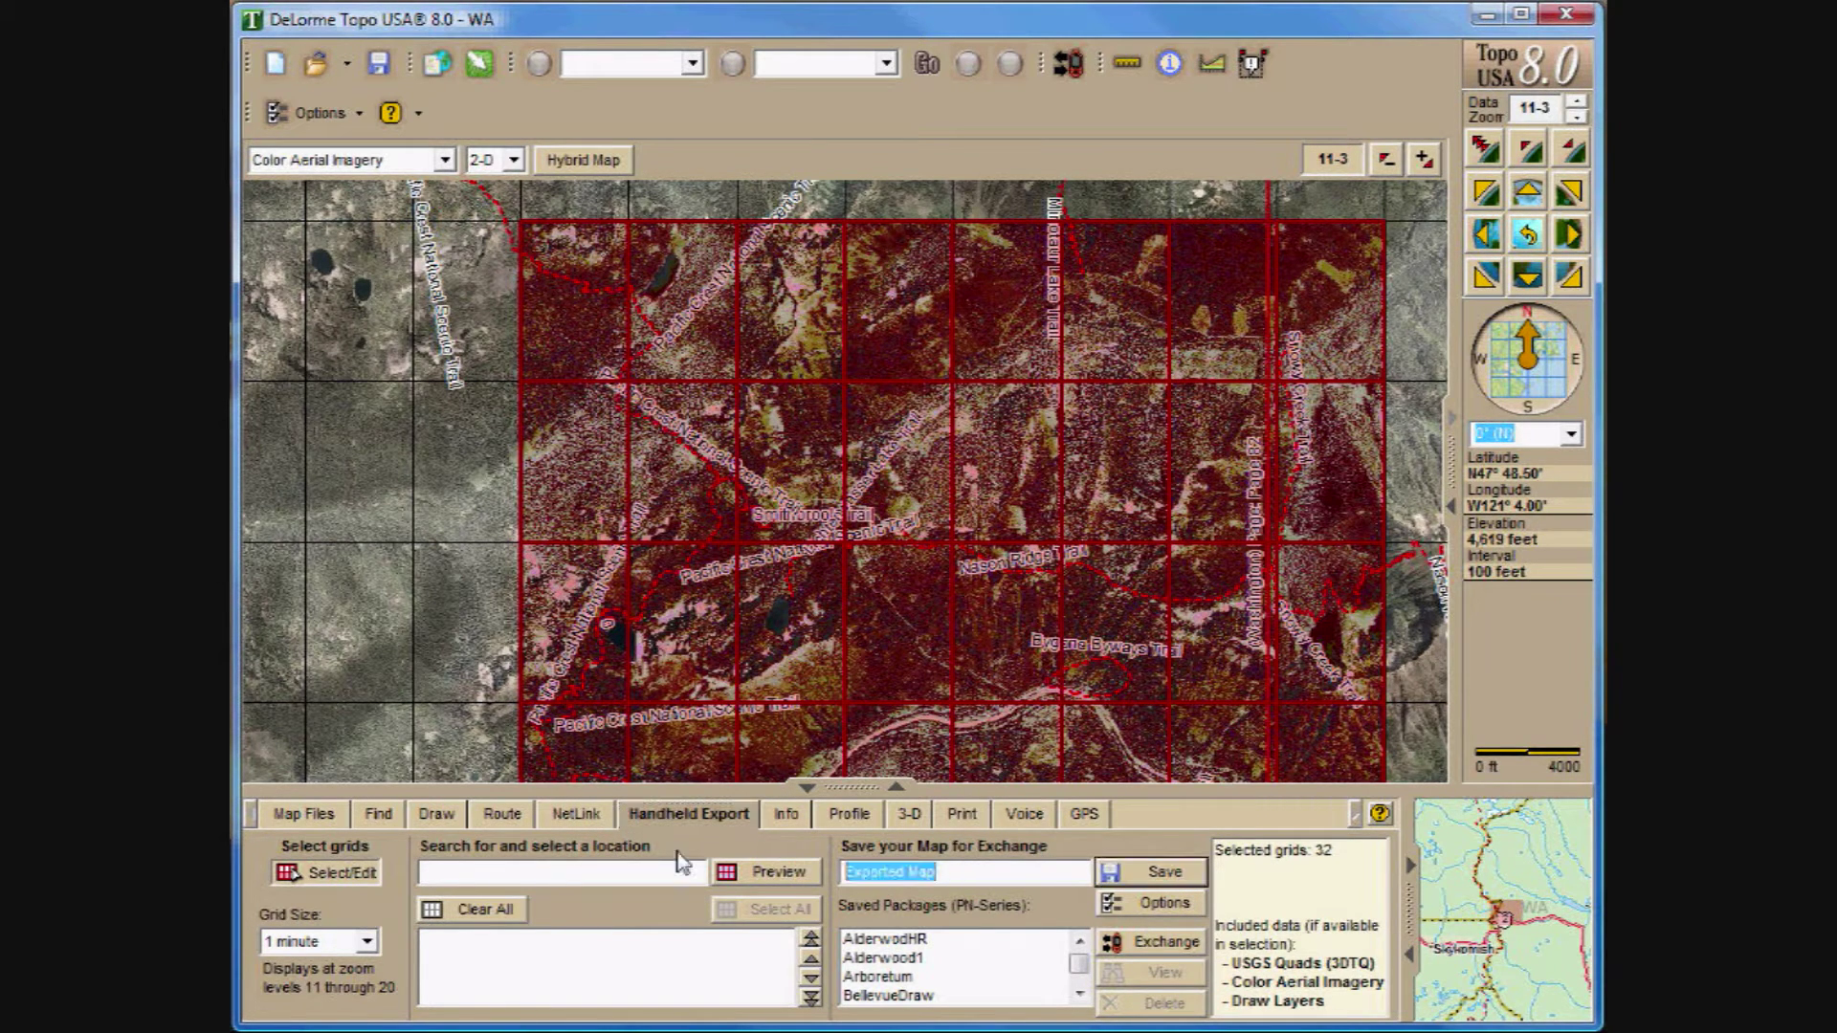
{"action": "type", "text": "Lichtenwasser"}
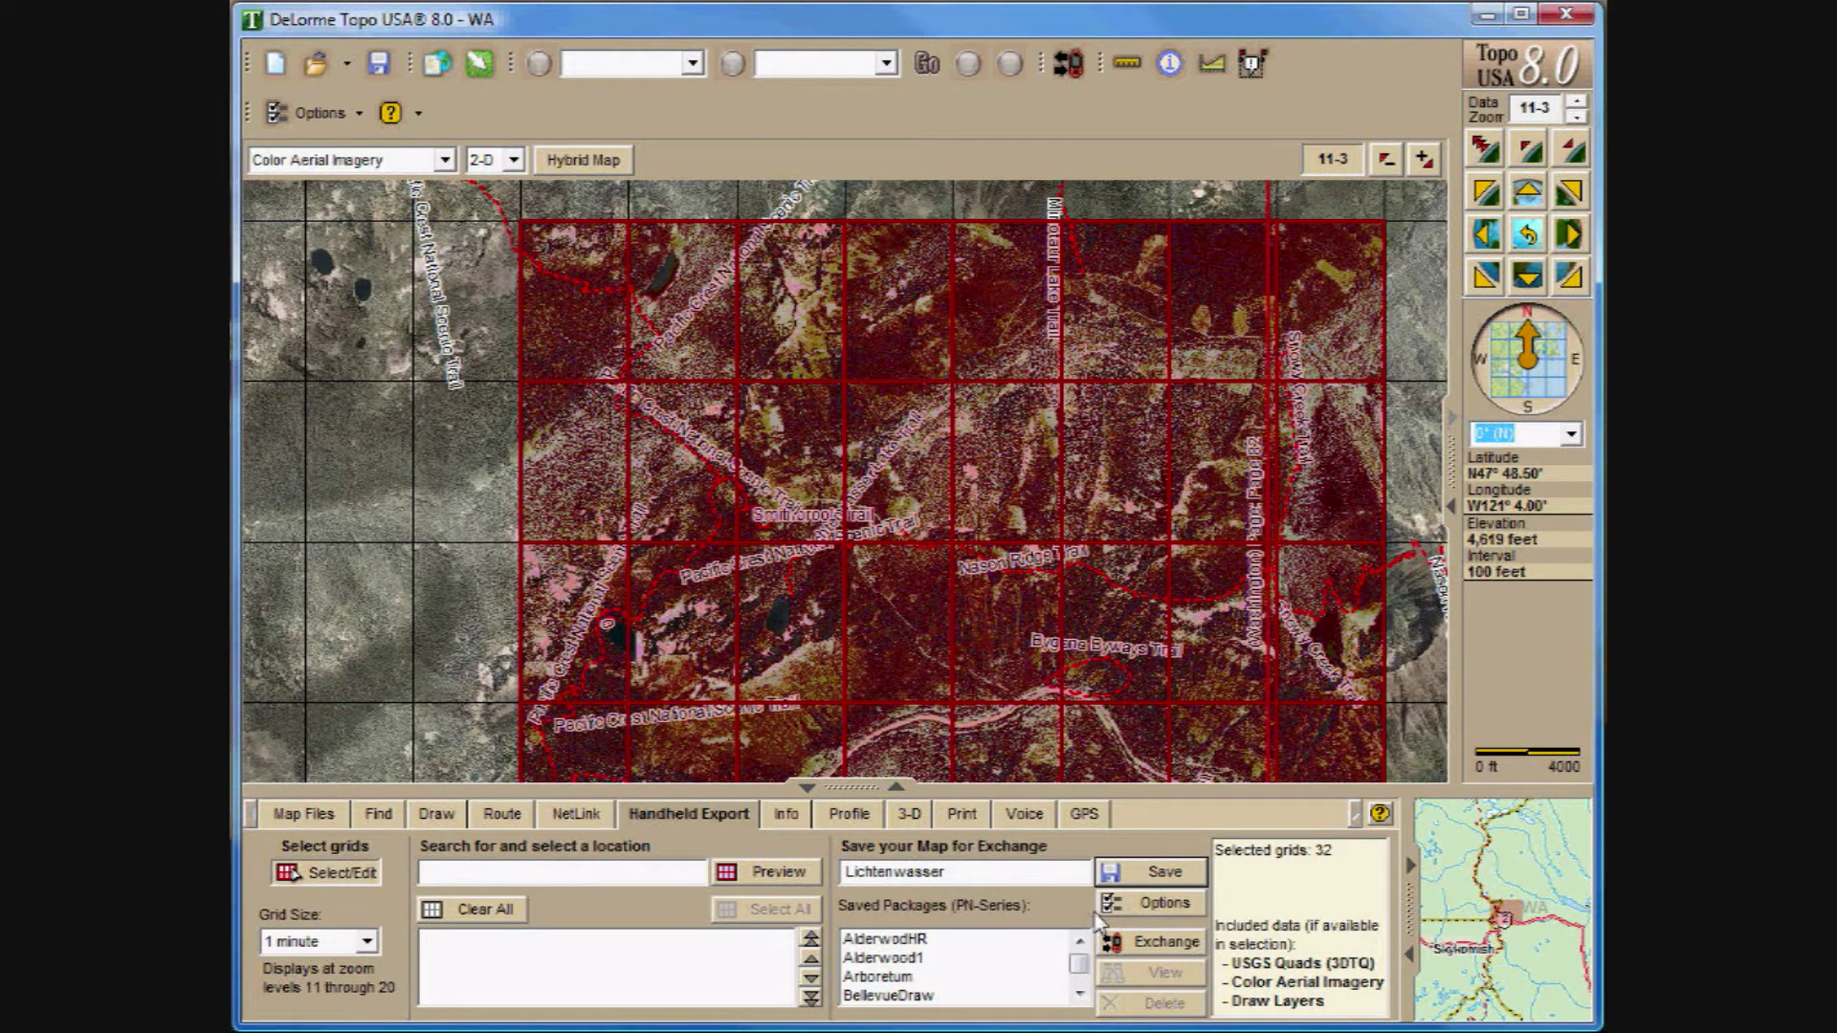
Step: Save the Lichtenwasser package and select it in Saved Packages (115 MB, 3 files)
{"action": "left_click", "coordinate": [1136, 881]}
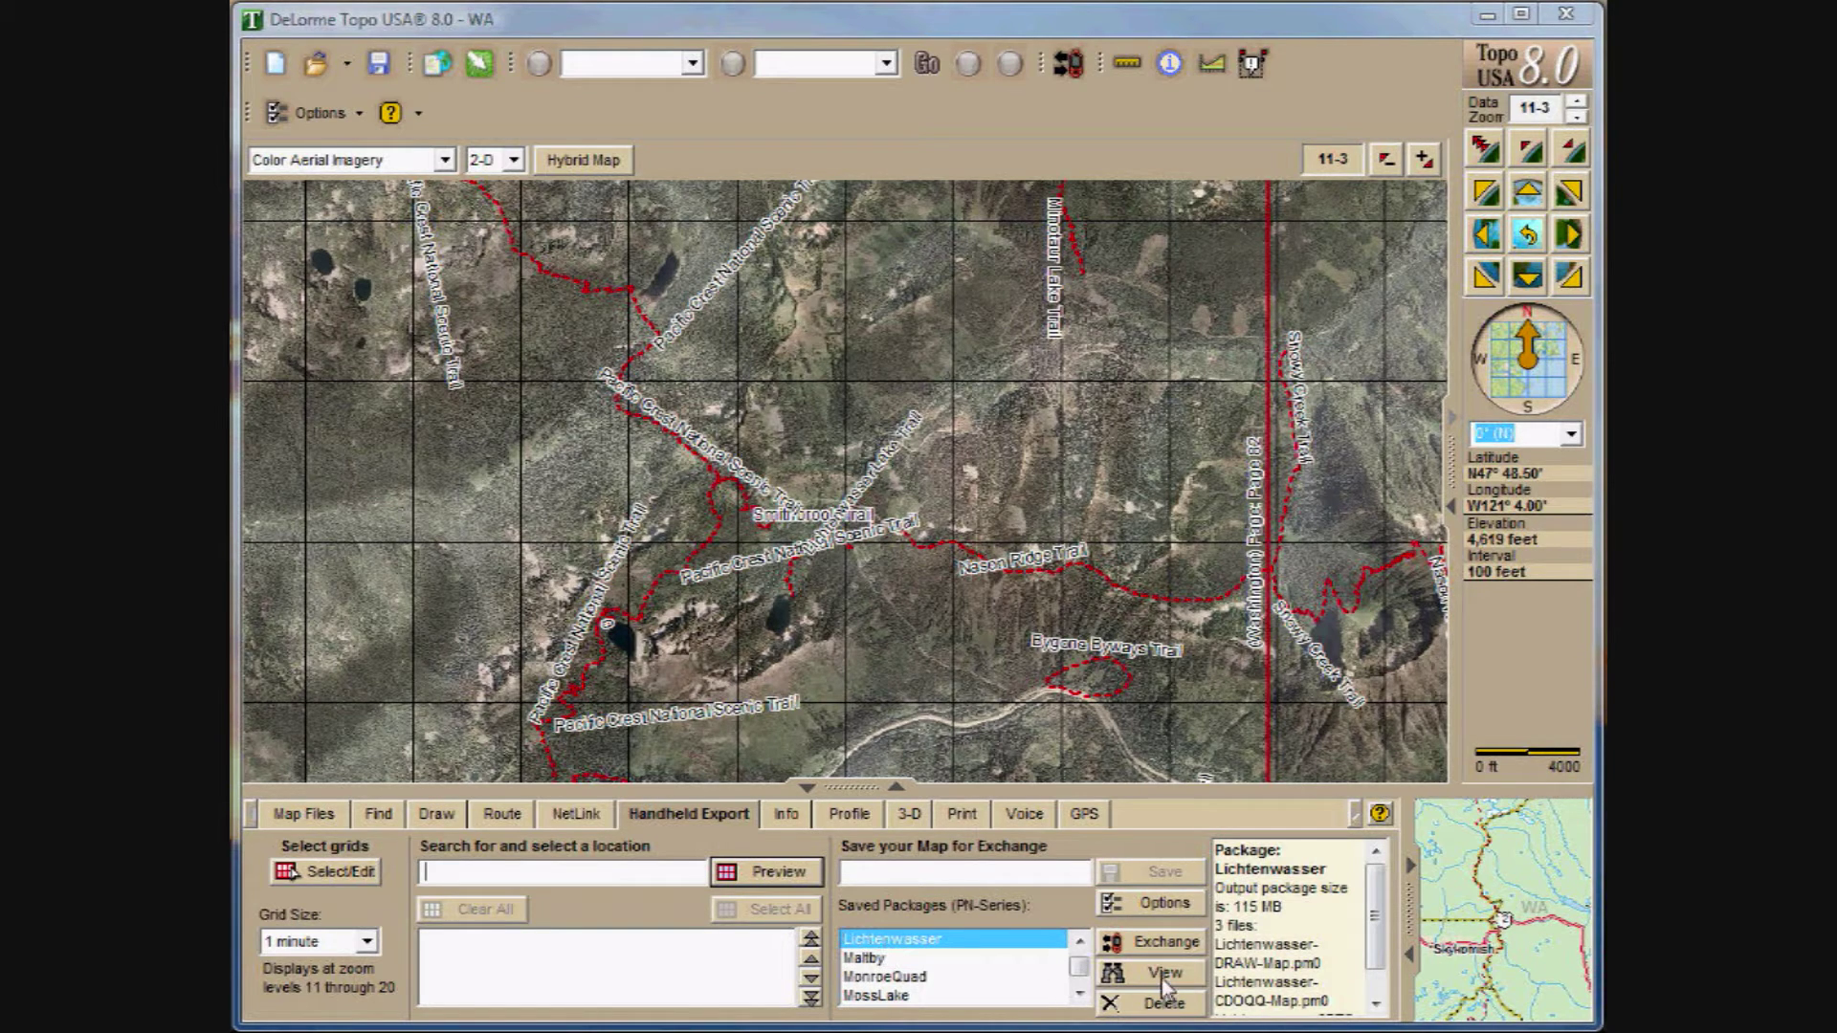
{"action": "left_click", "coordinate": [918, 938]}
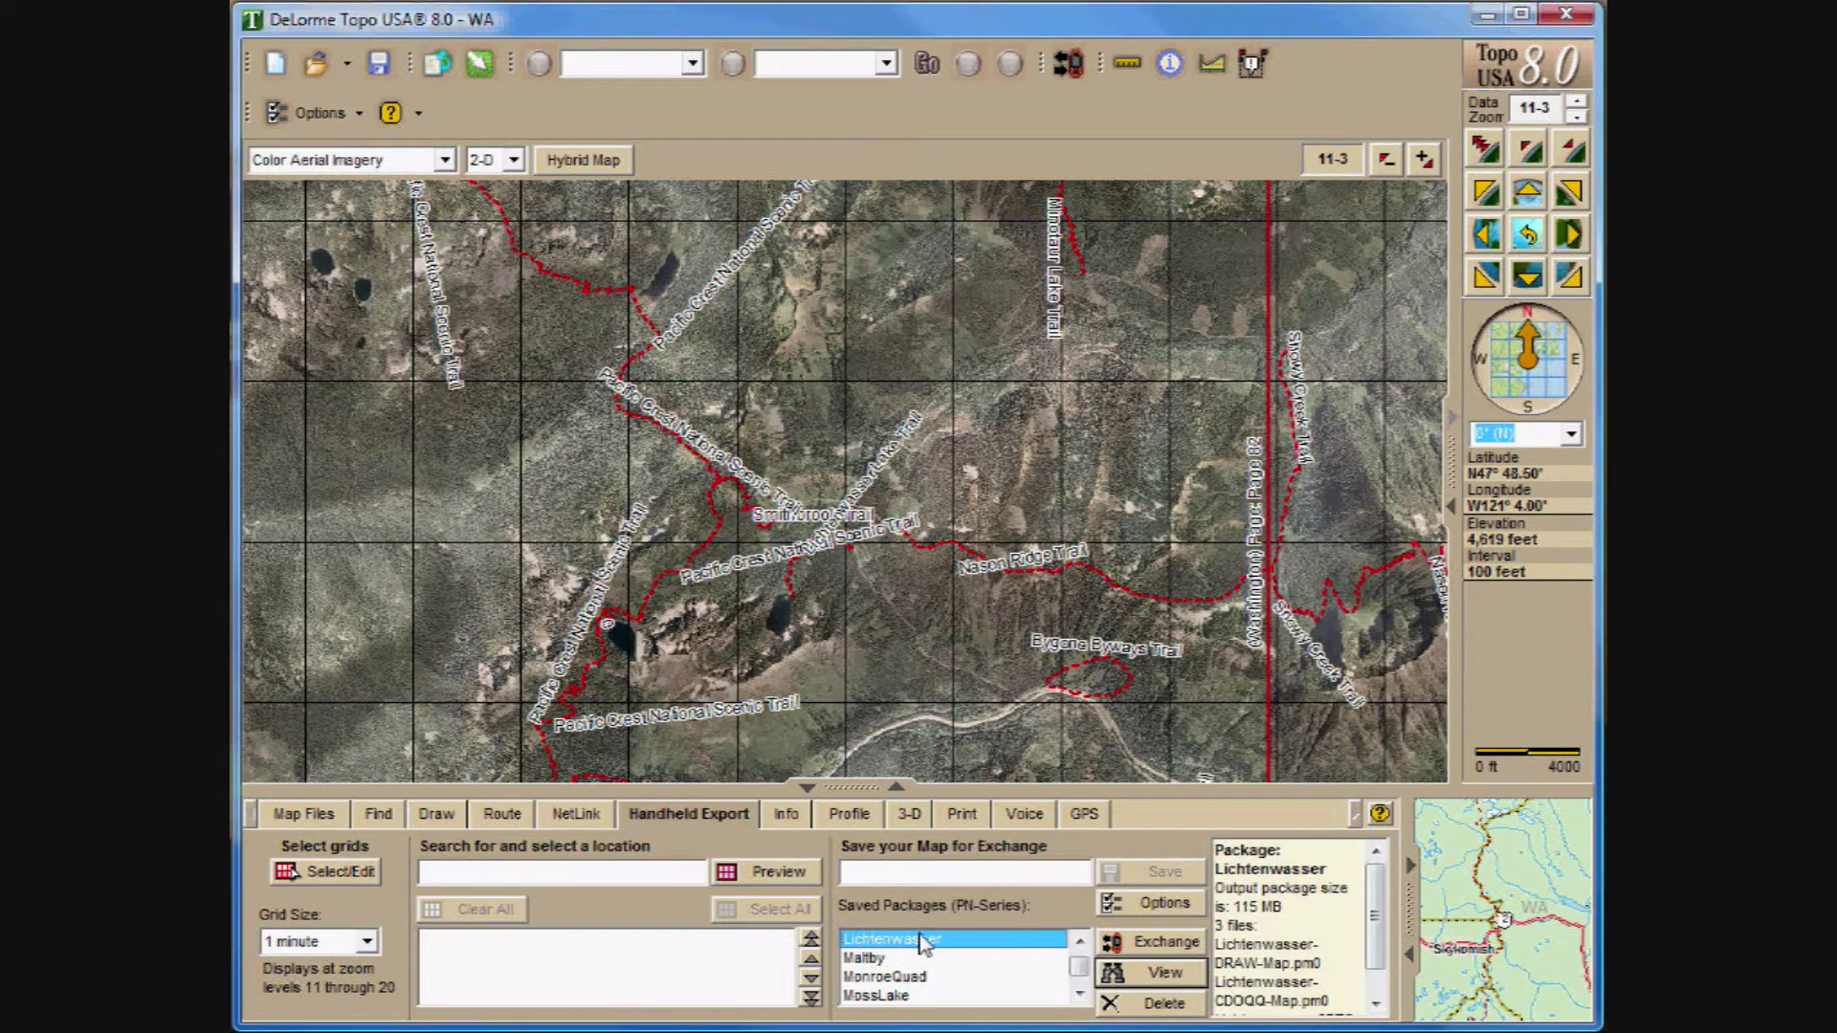
Step: Centre the map on the Lichtenwasser package and scroll its info to the file names
{"action": "left_click", "coordinate": [1184, 984]}
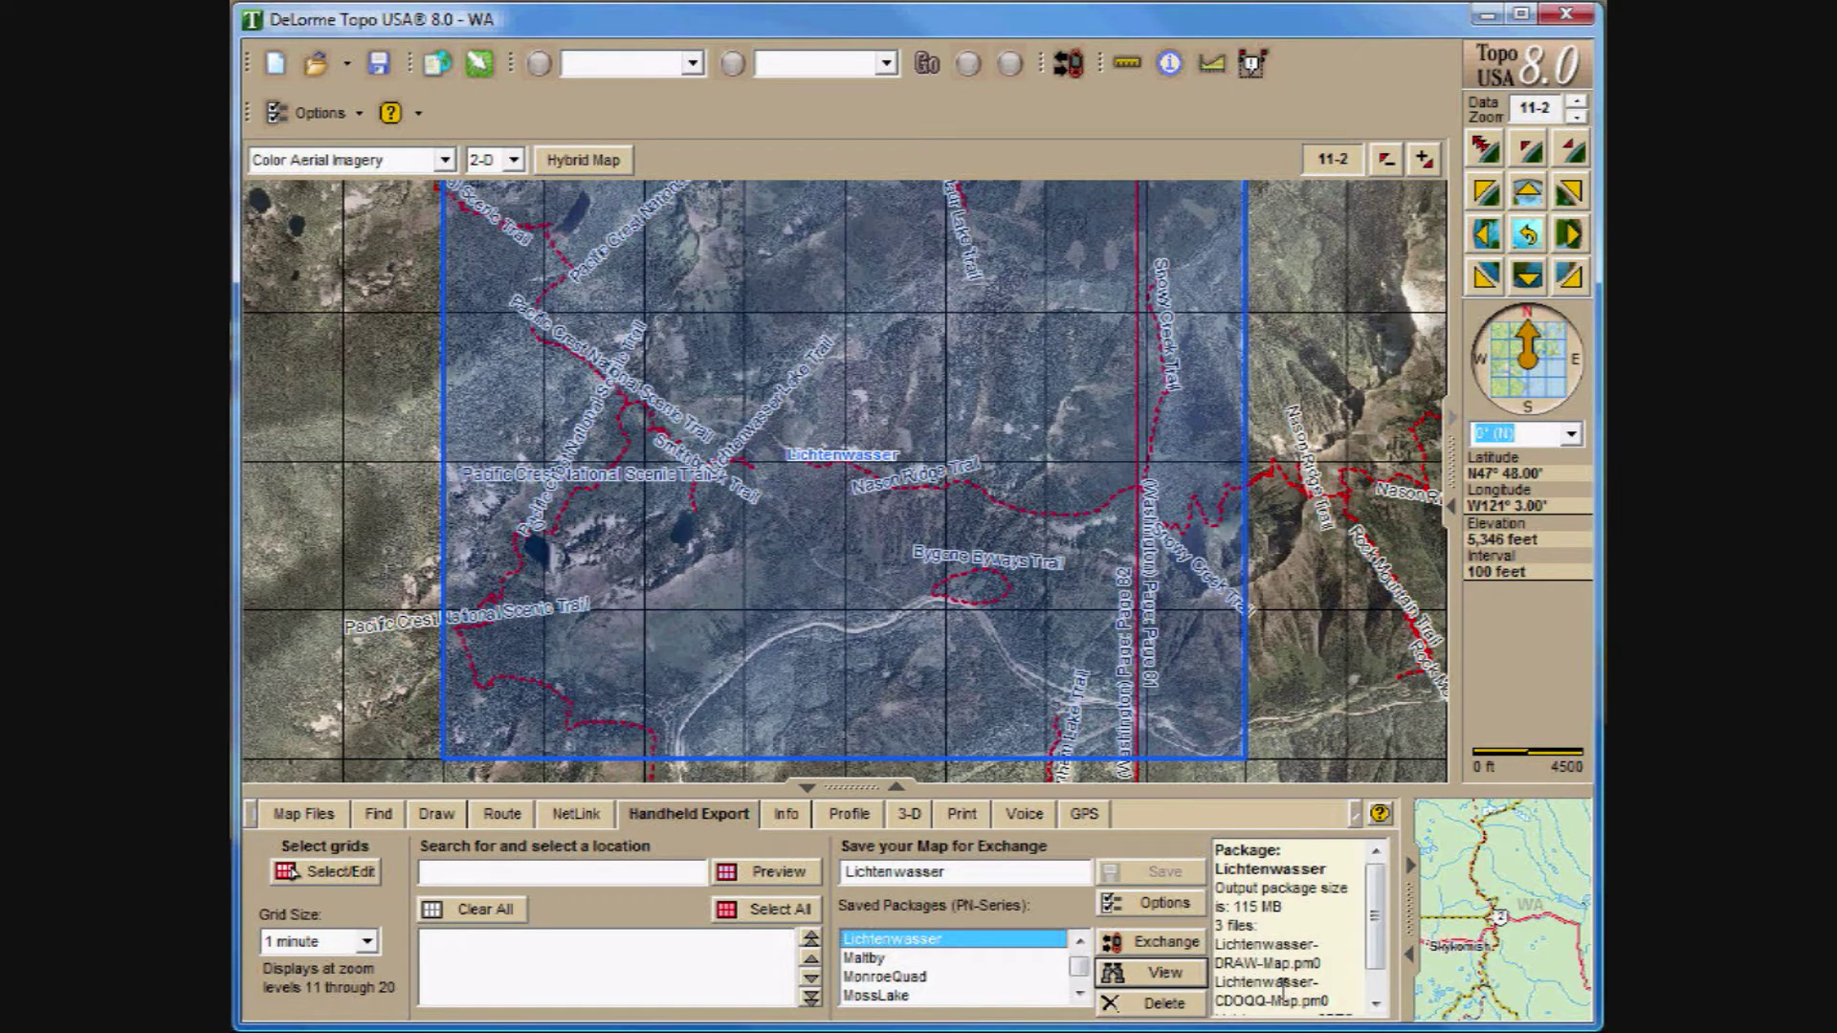
{"action": "left_click", "coordinate": [1377, 1004]}
{"action": "left_click", "coordinate": [1378, 1005]}
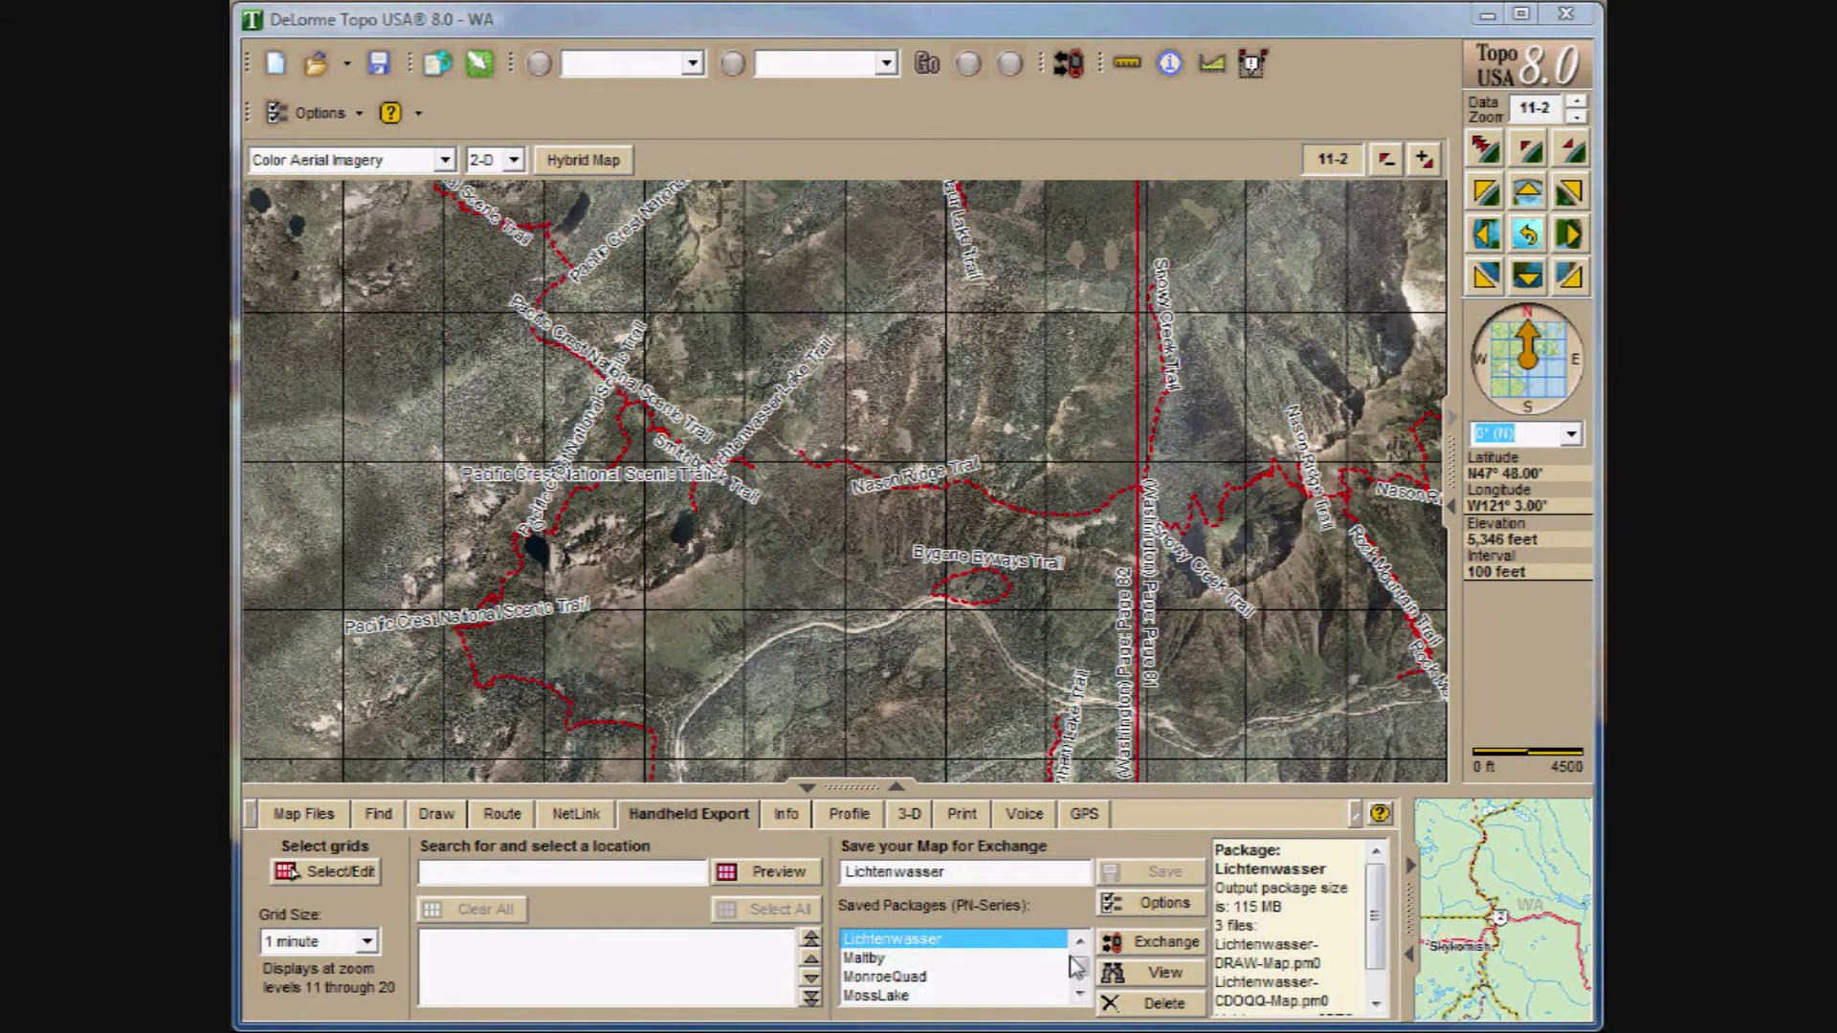
{"action": "left_click", "coordinate": [1179, 945]}
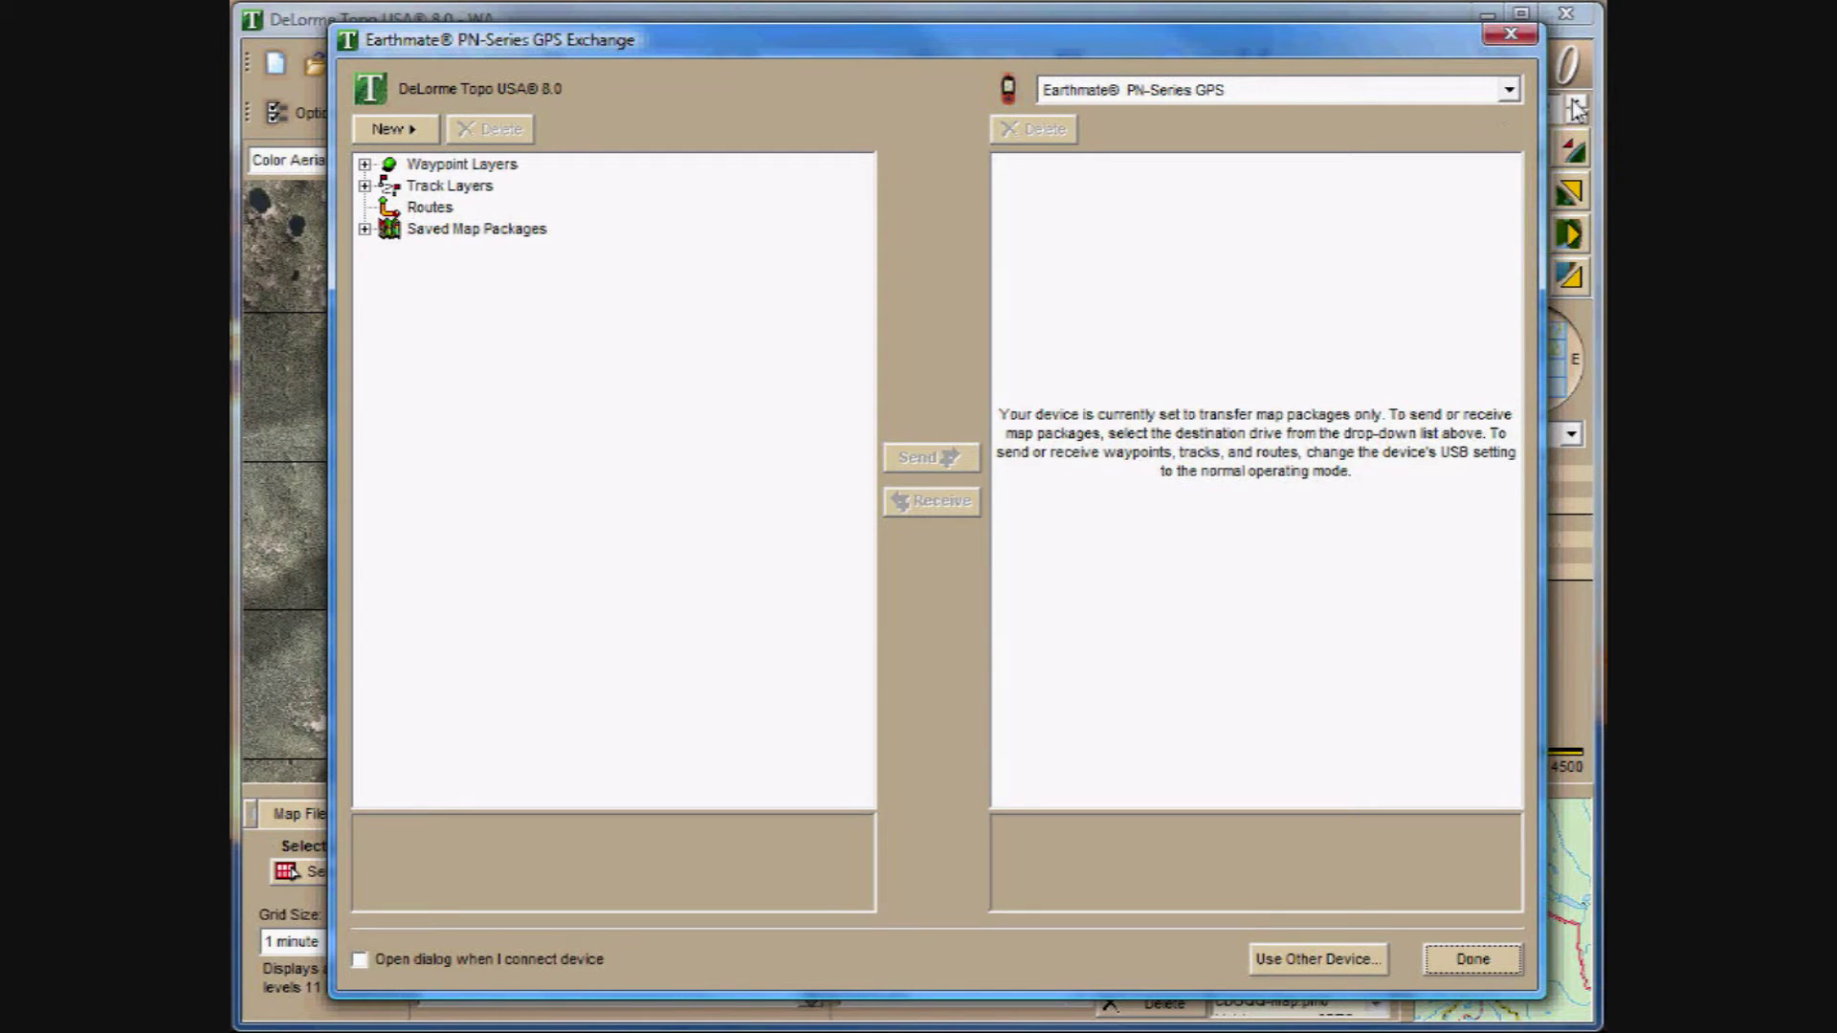
{"action": "left_click", "coordinate": [1508, 94]}
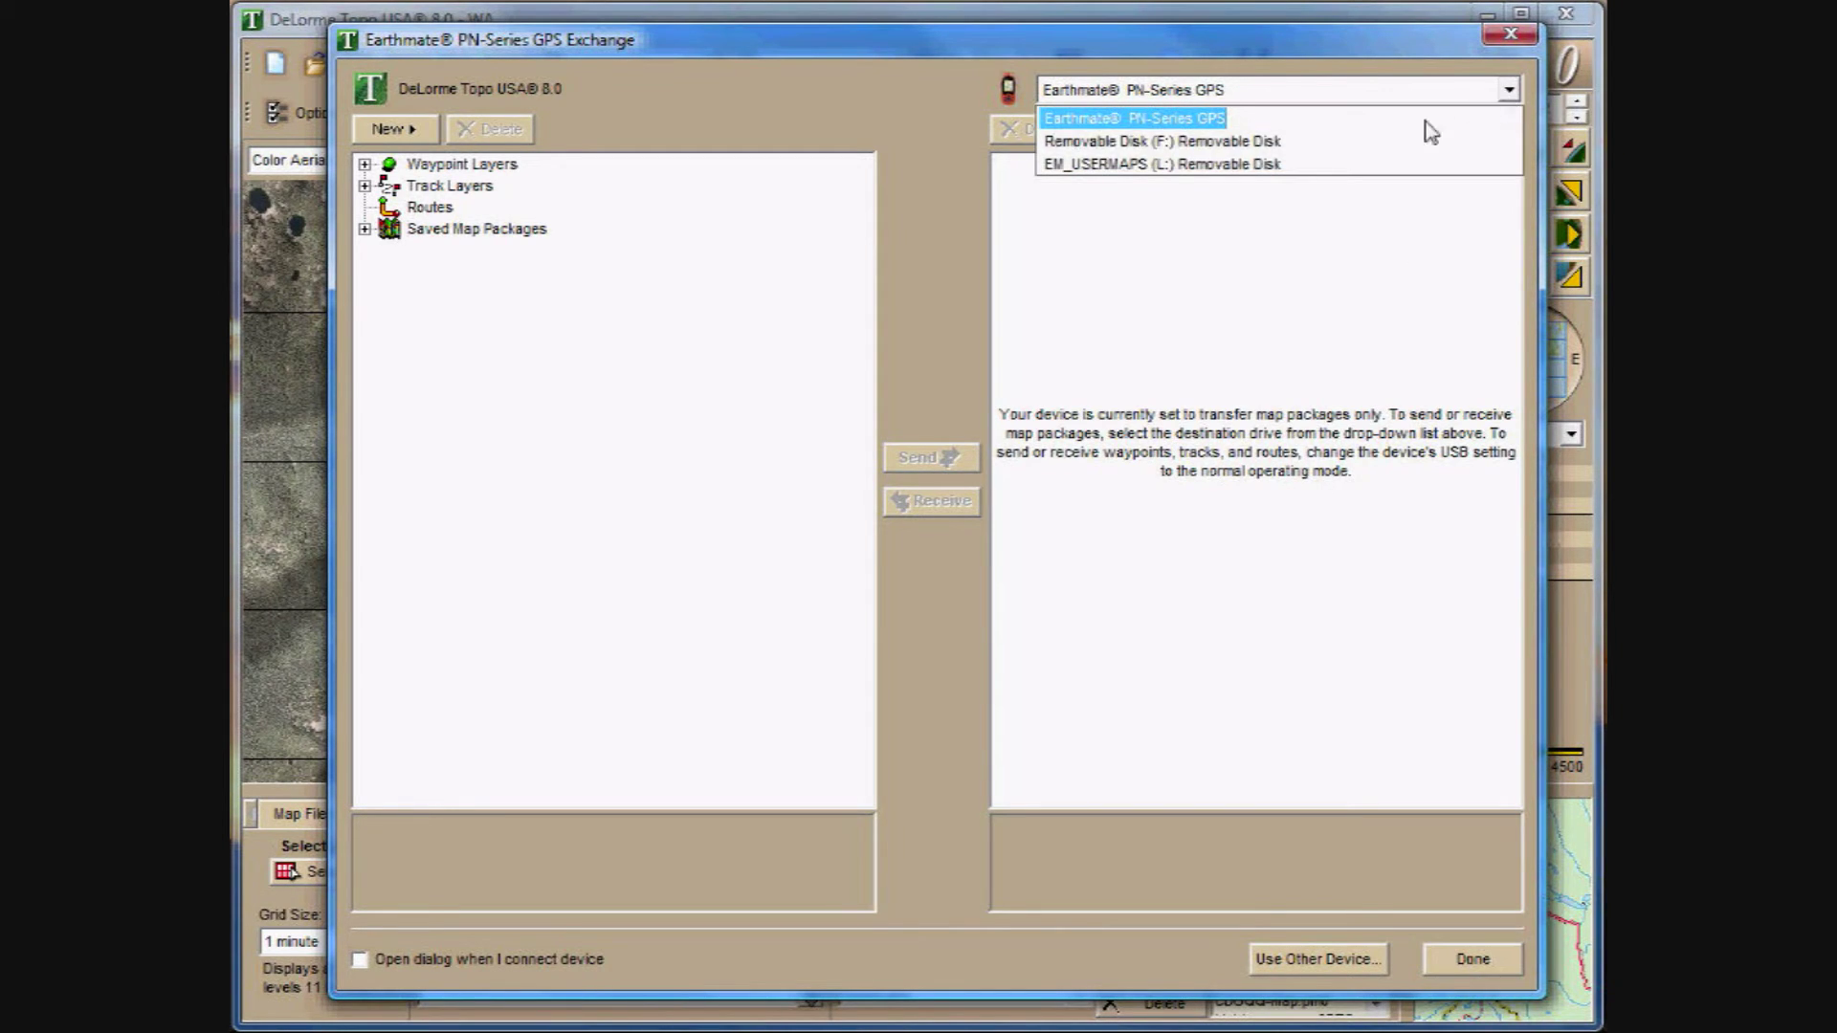
{"action": "left_click", "coordinate": [1121, 171]}
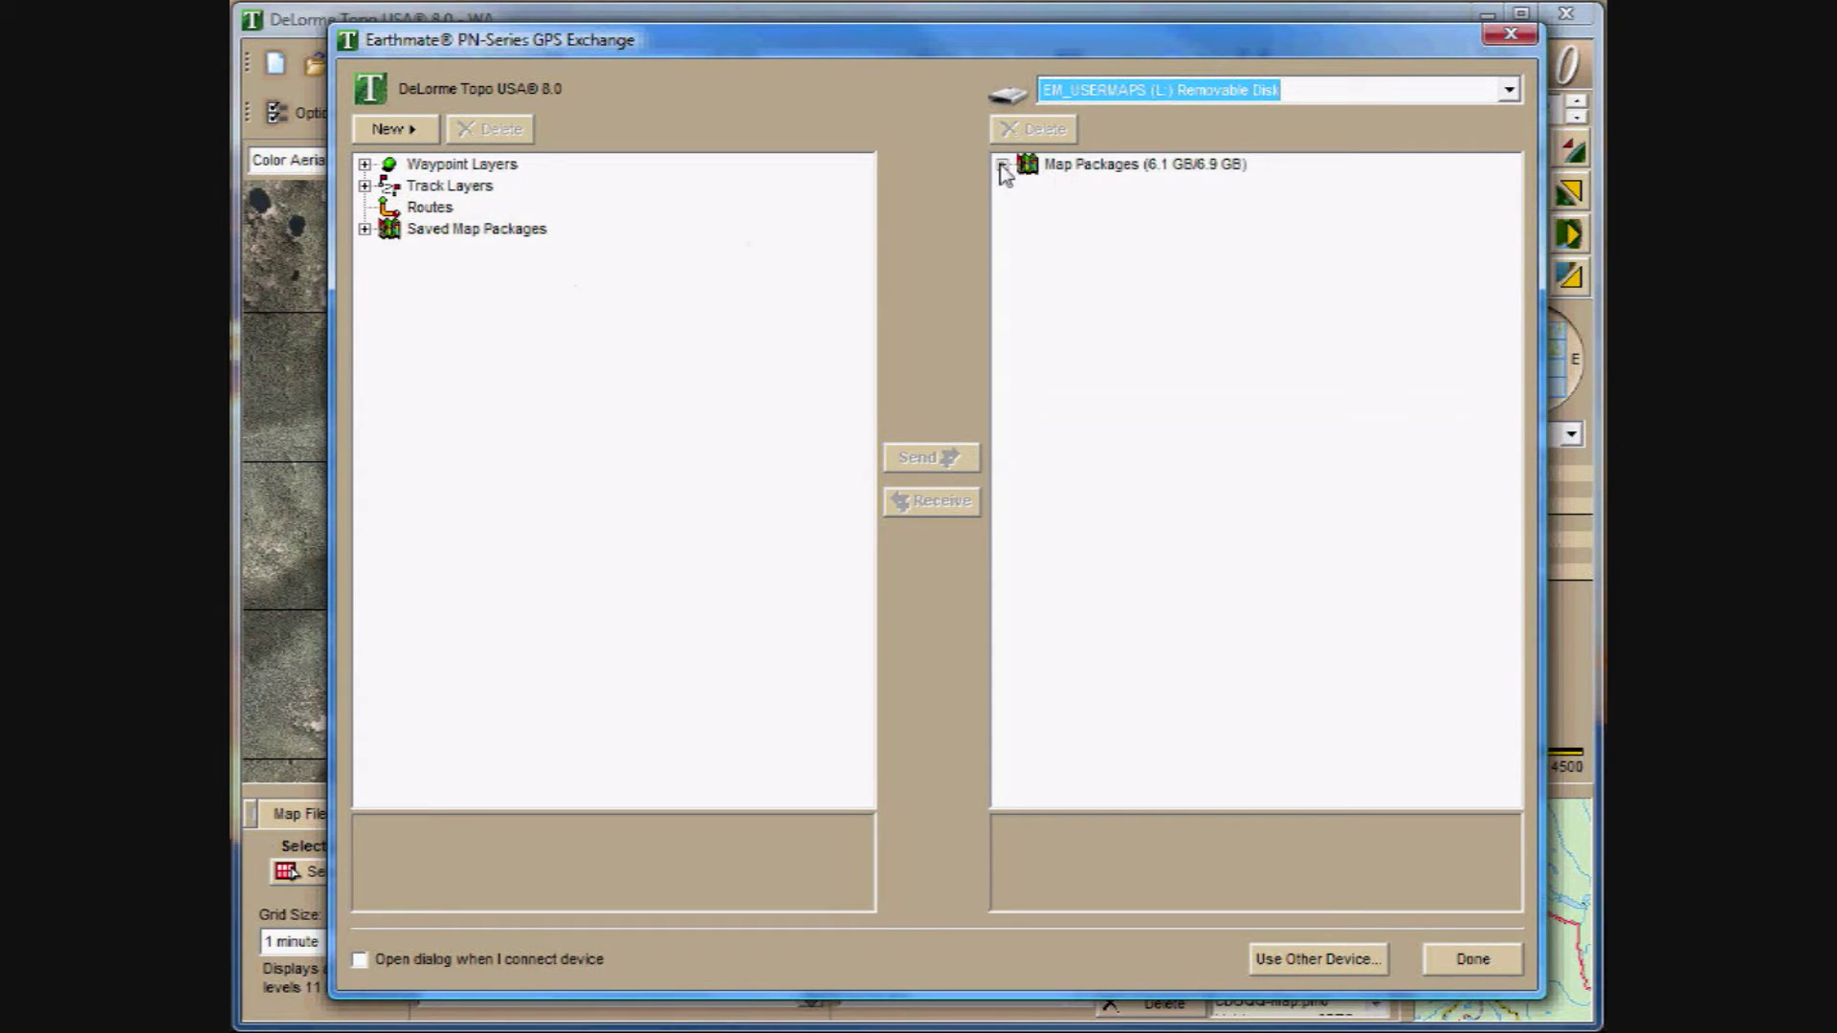
{"action": "left_click", "coordinate": [1001, 166]}
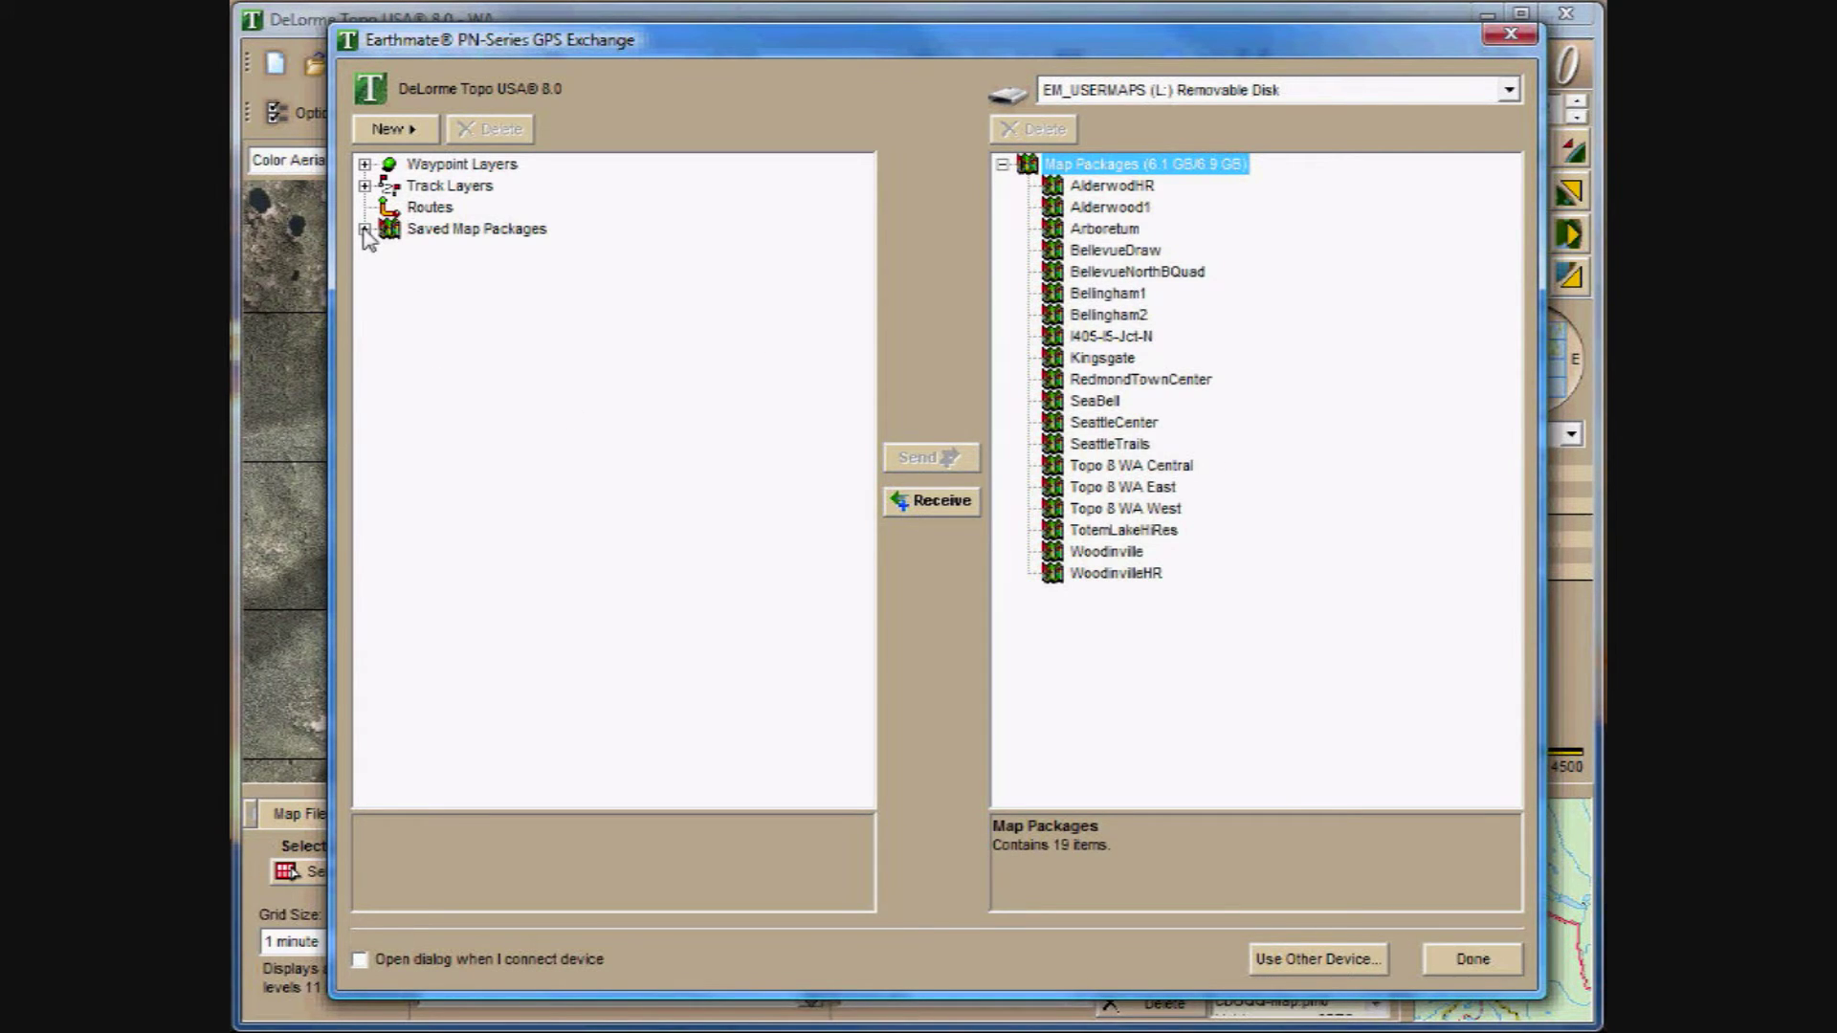
{"action": "double_click", "coordinate": [449, 229]}
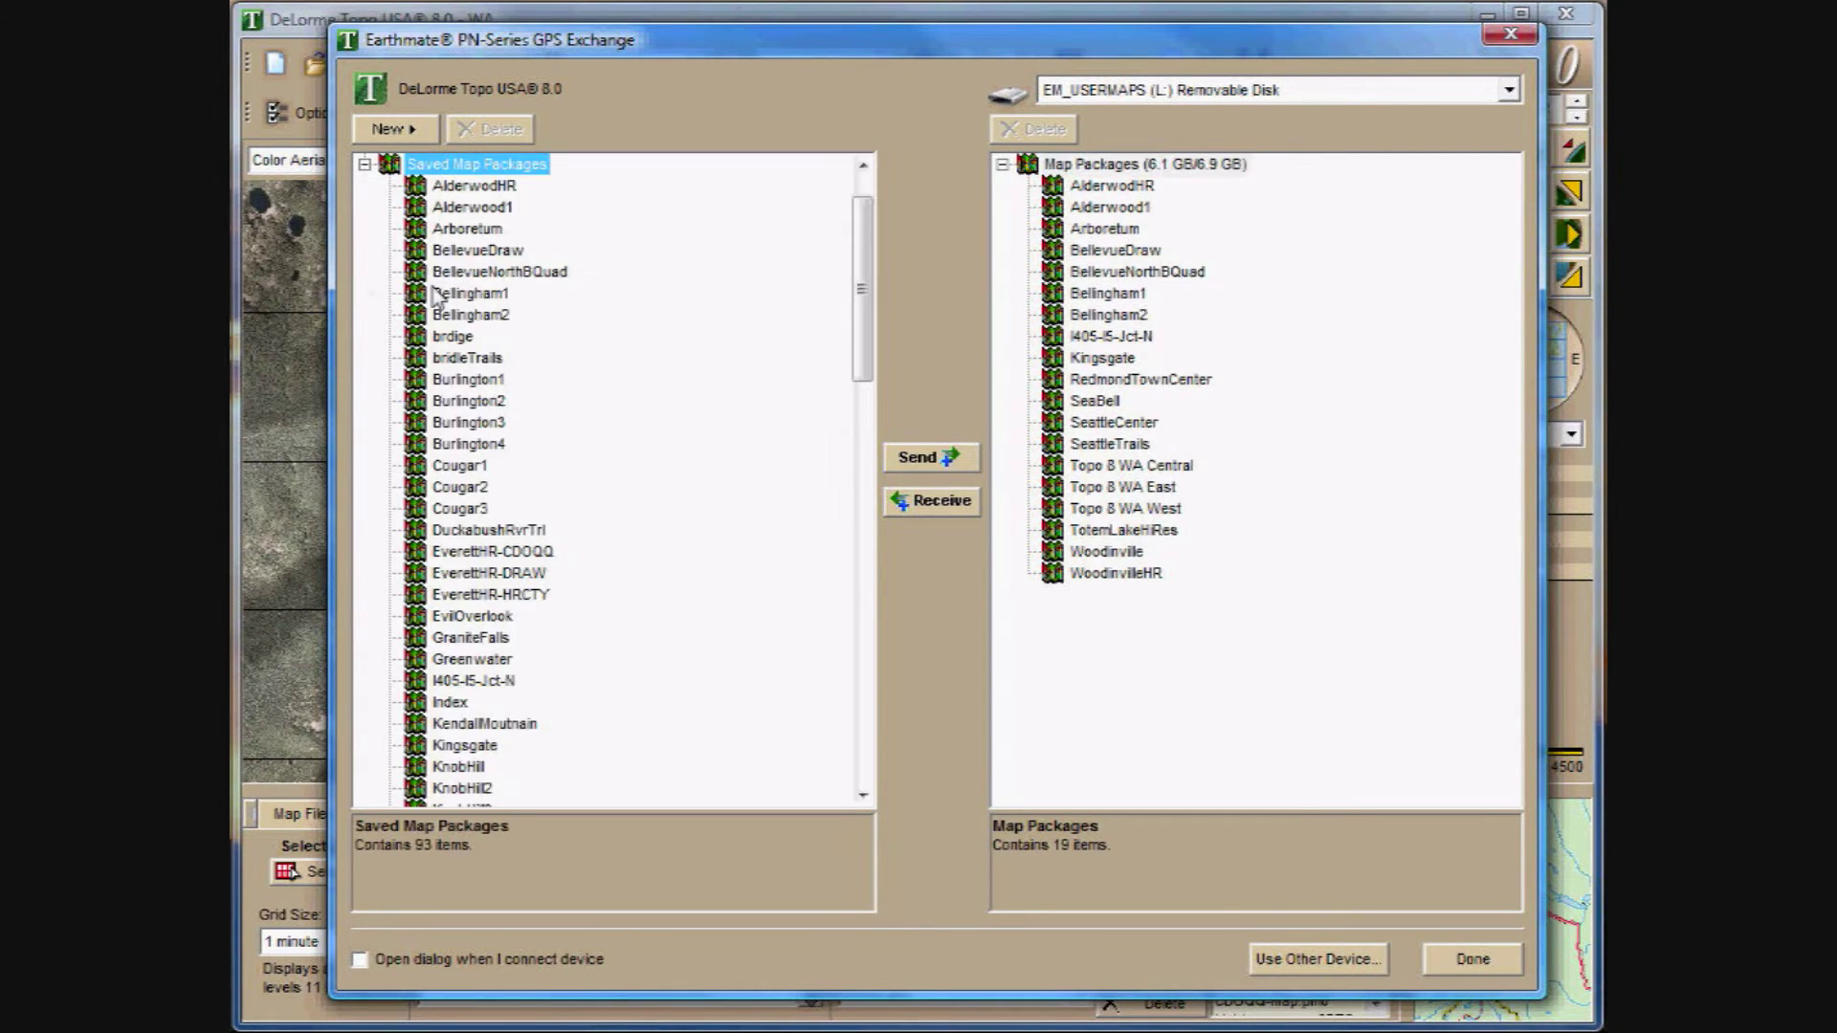
{"action": "left_click", "coordinate": [490, 725]}
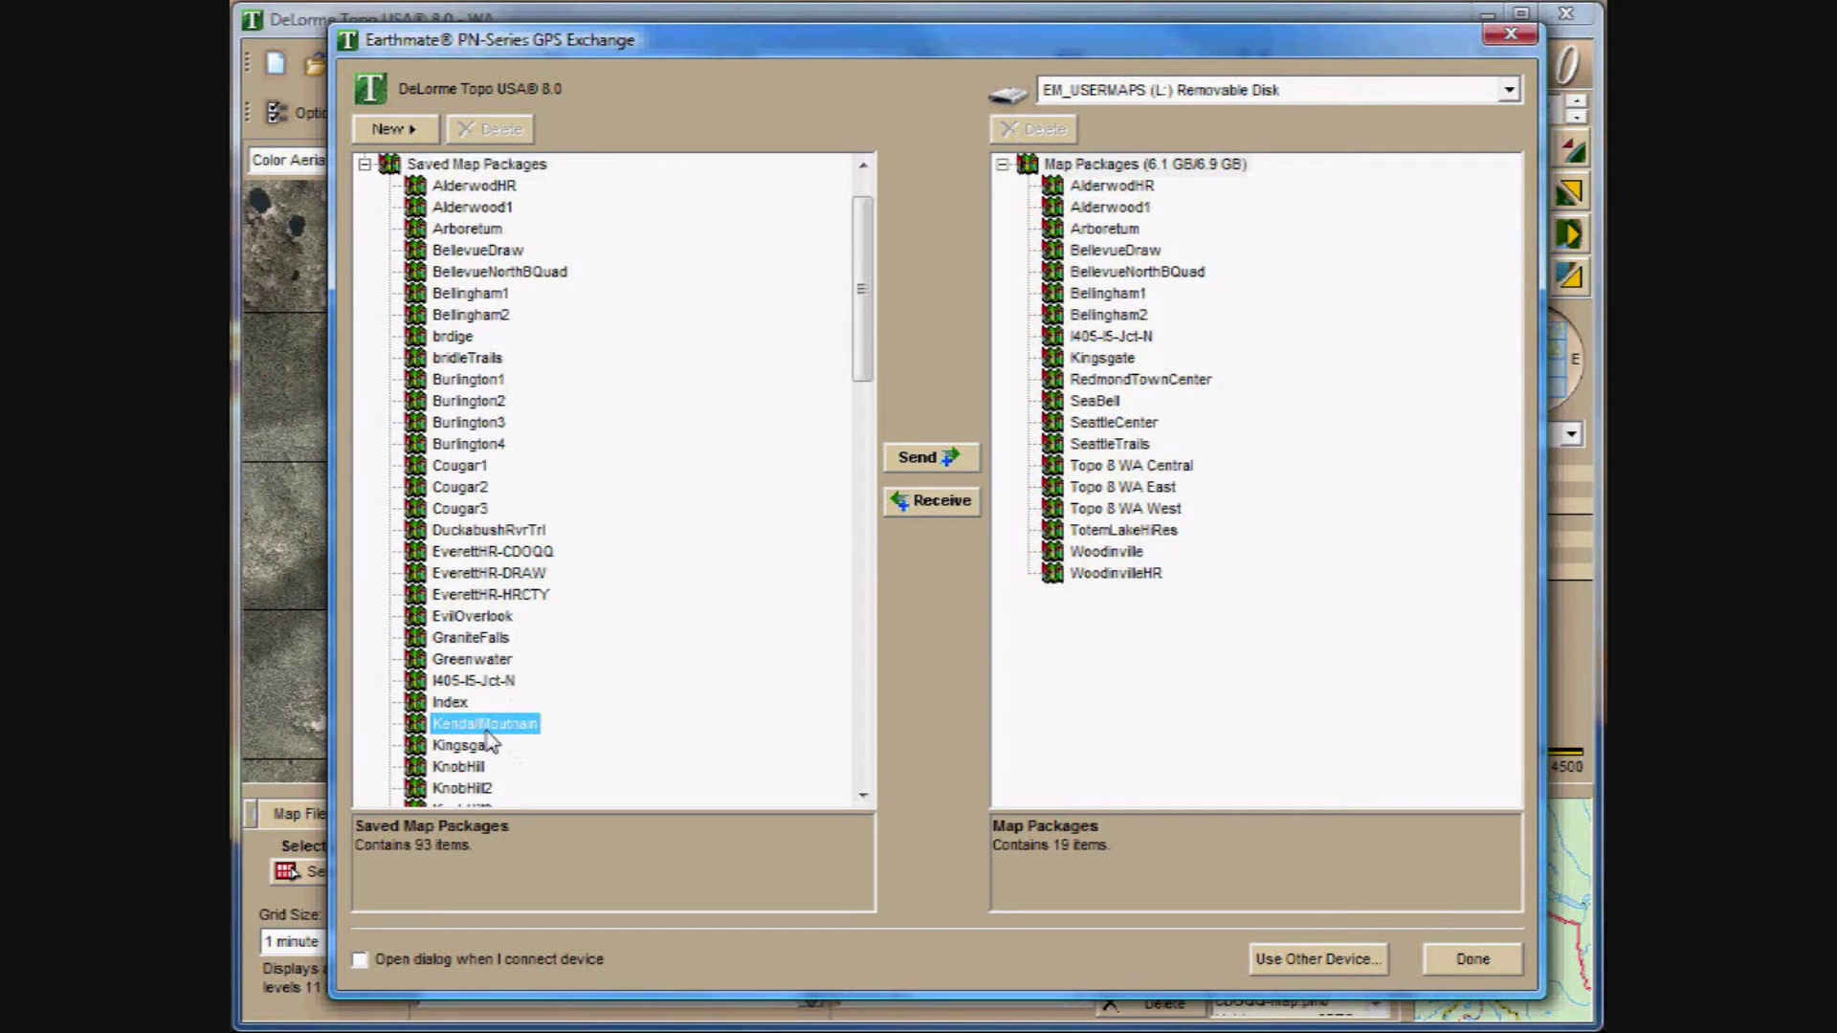
{"action": "scroll", "coordinate": [505, 738], "scroll_direction": "down", "scroll_amount": 2}
{"action": "scroll", "coordinate": [505, 739], "scroll_direction": "down", "scroll_amount": 1}
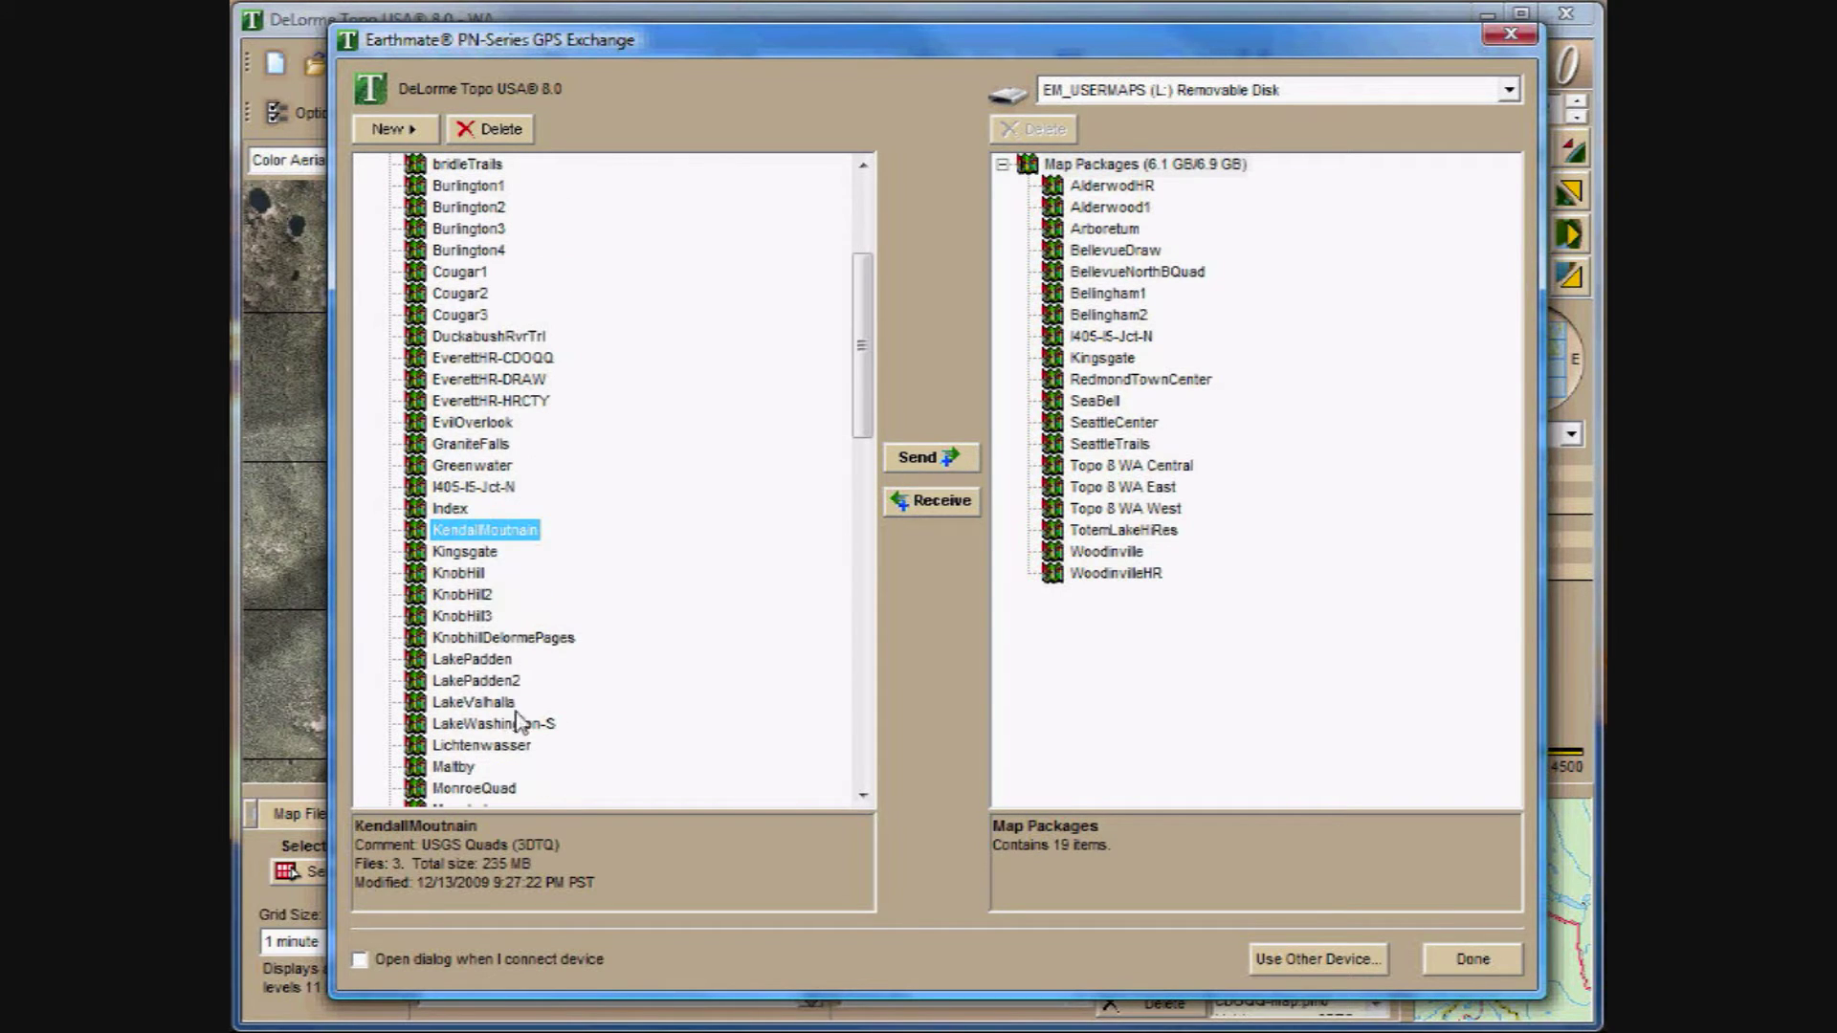
{"action": "left_click", "coordinate": [513, 750]}
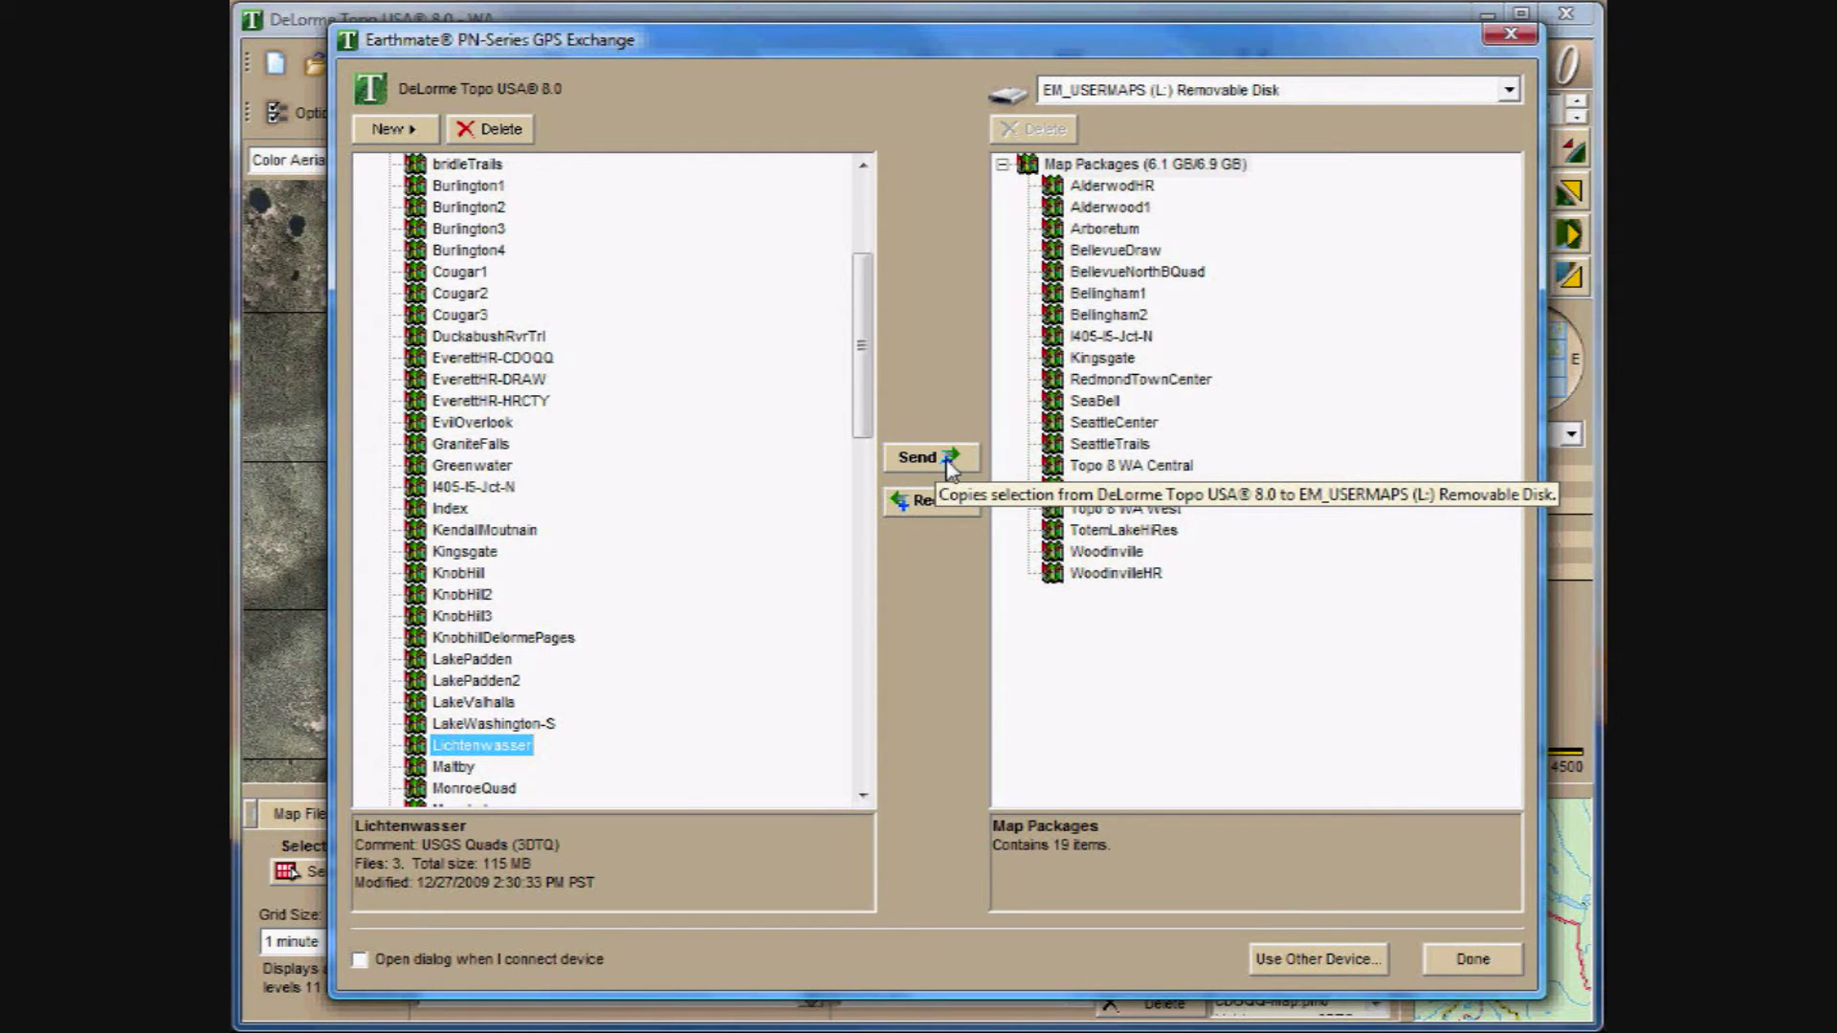
{"action": "left_click", "coordinate": [1474, 960]}
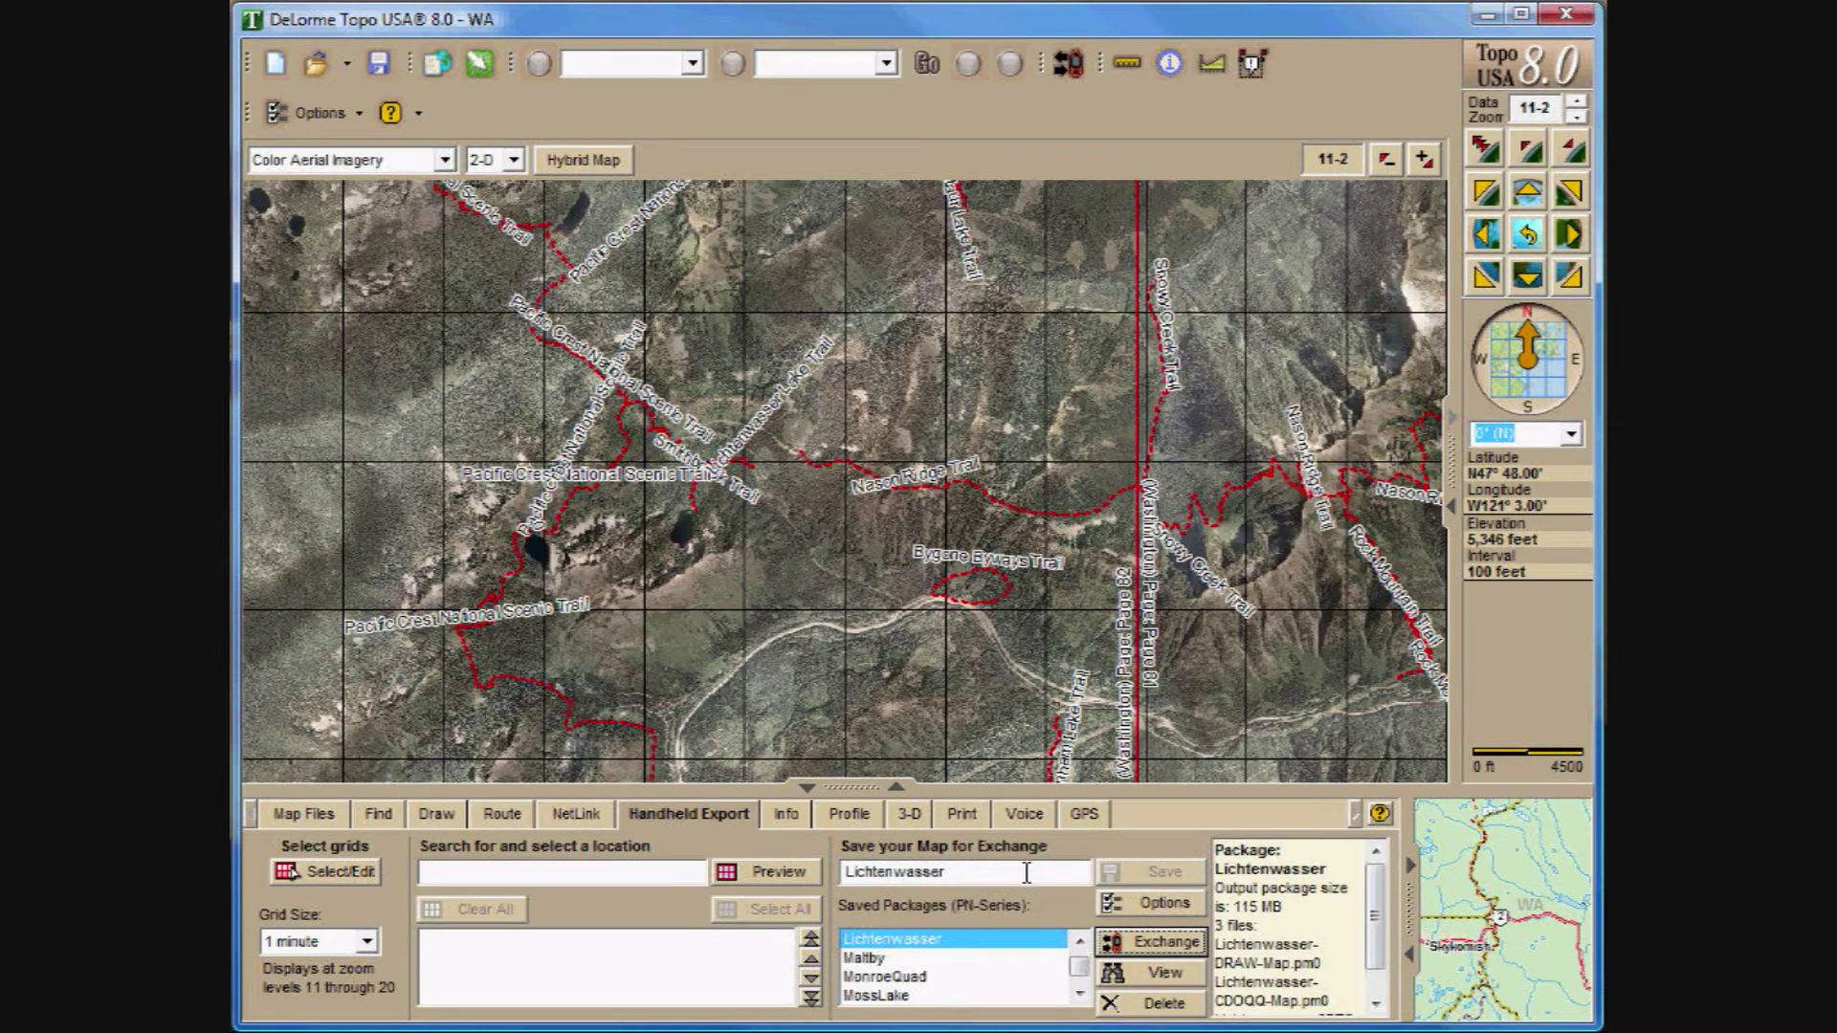
Step: Check Saved Map Packages in GPS Exchange for the Earthmate PN-40, then close without sending
{"action": "left_click", "coordinate": [1164, 952]}
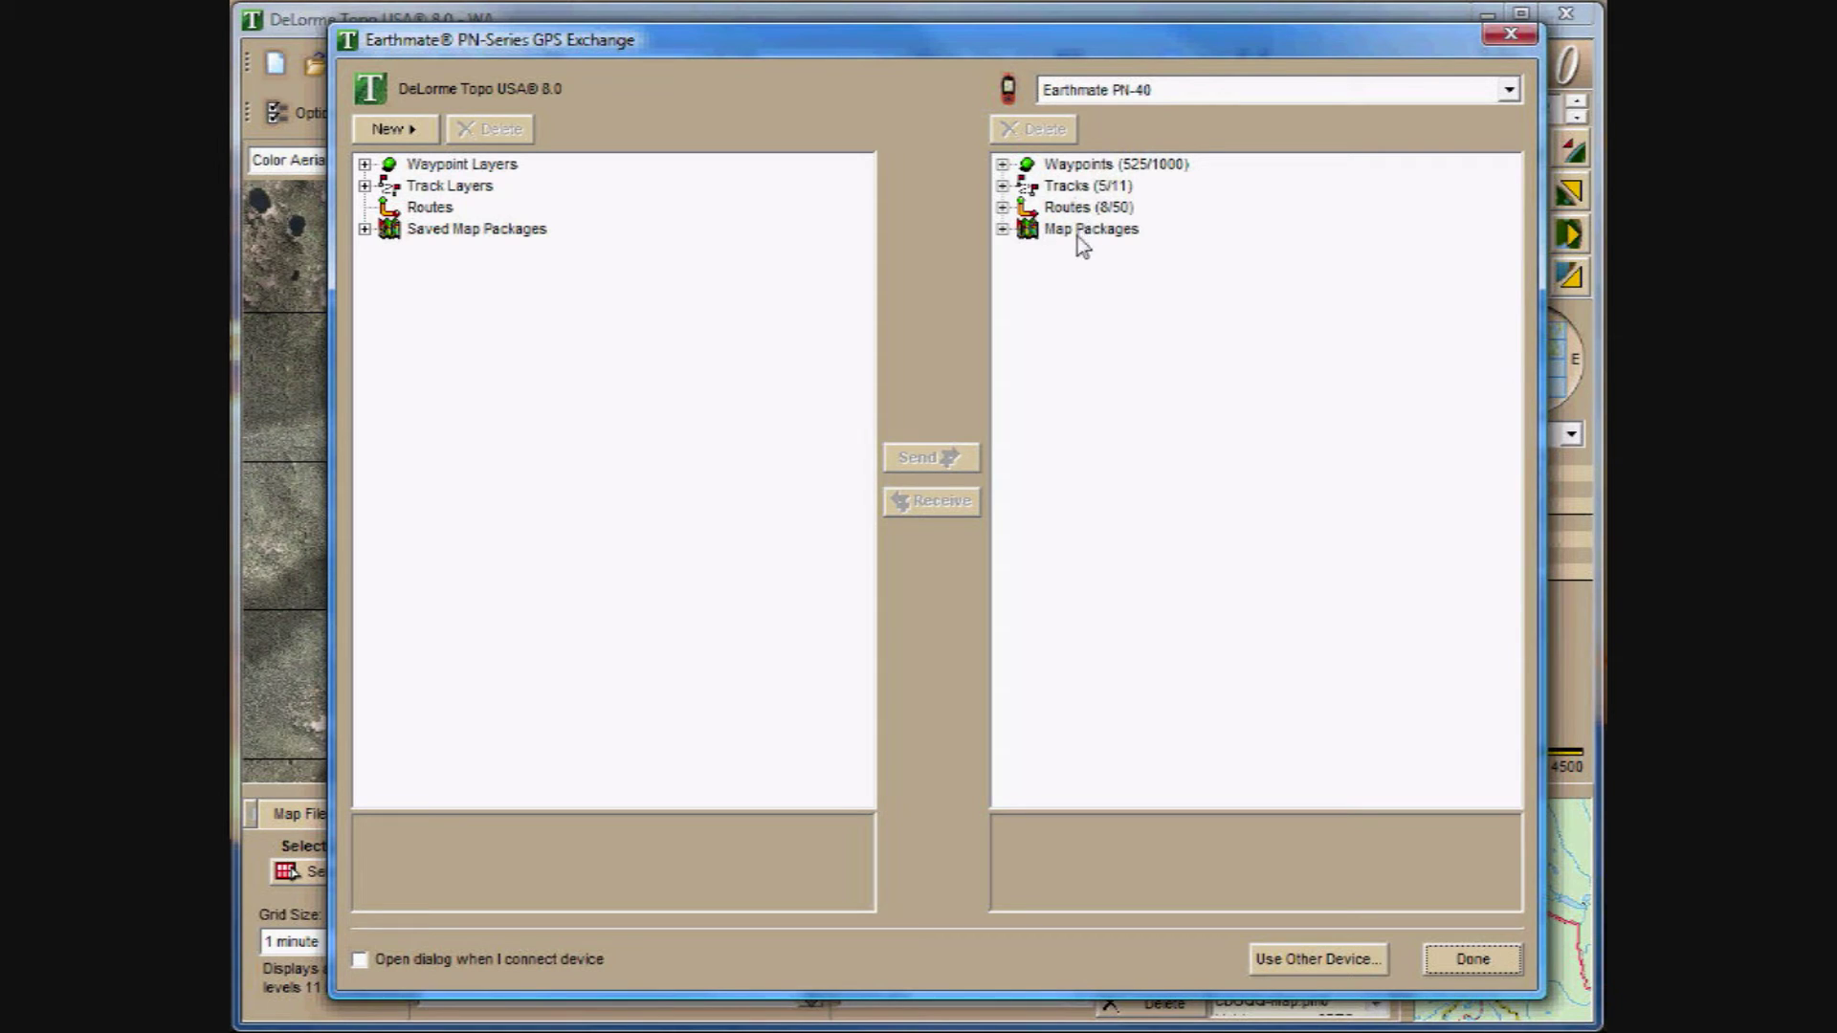
{"action": "left_click", "coordinate": [364, 229]}
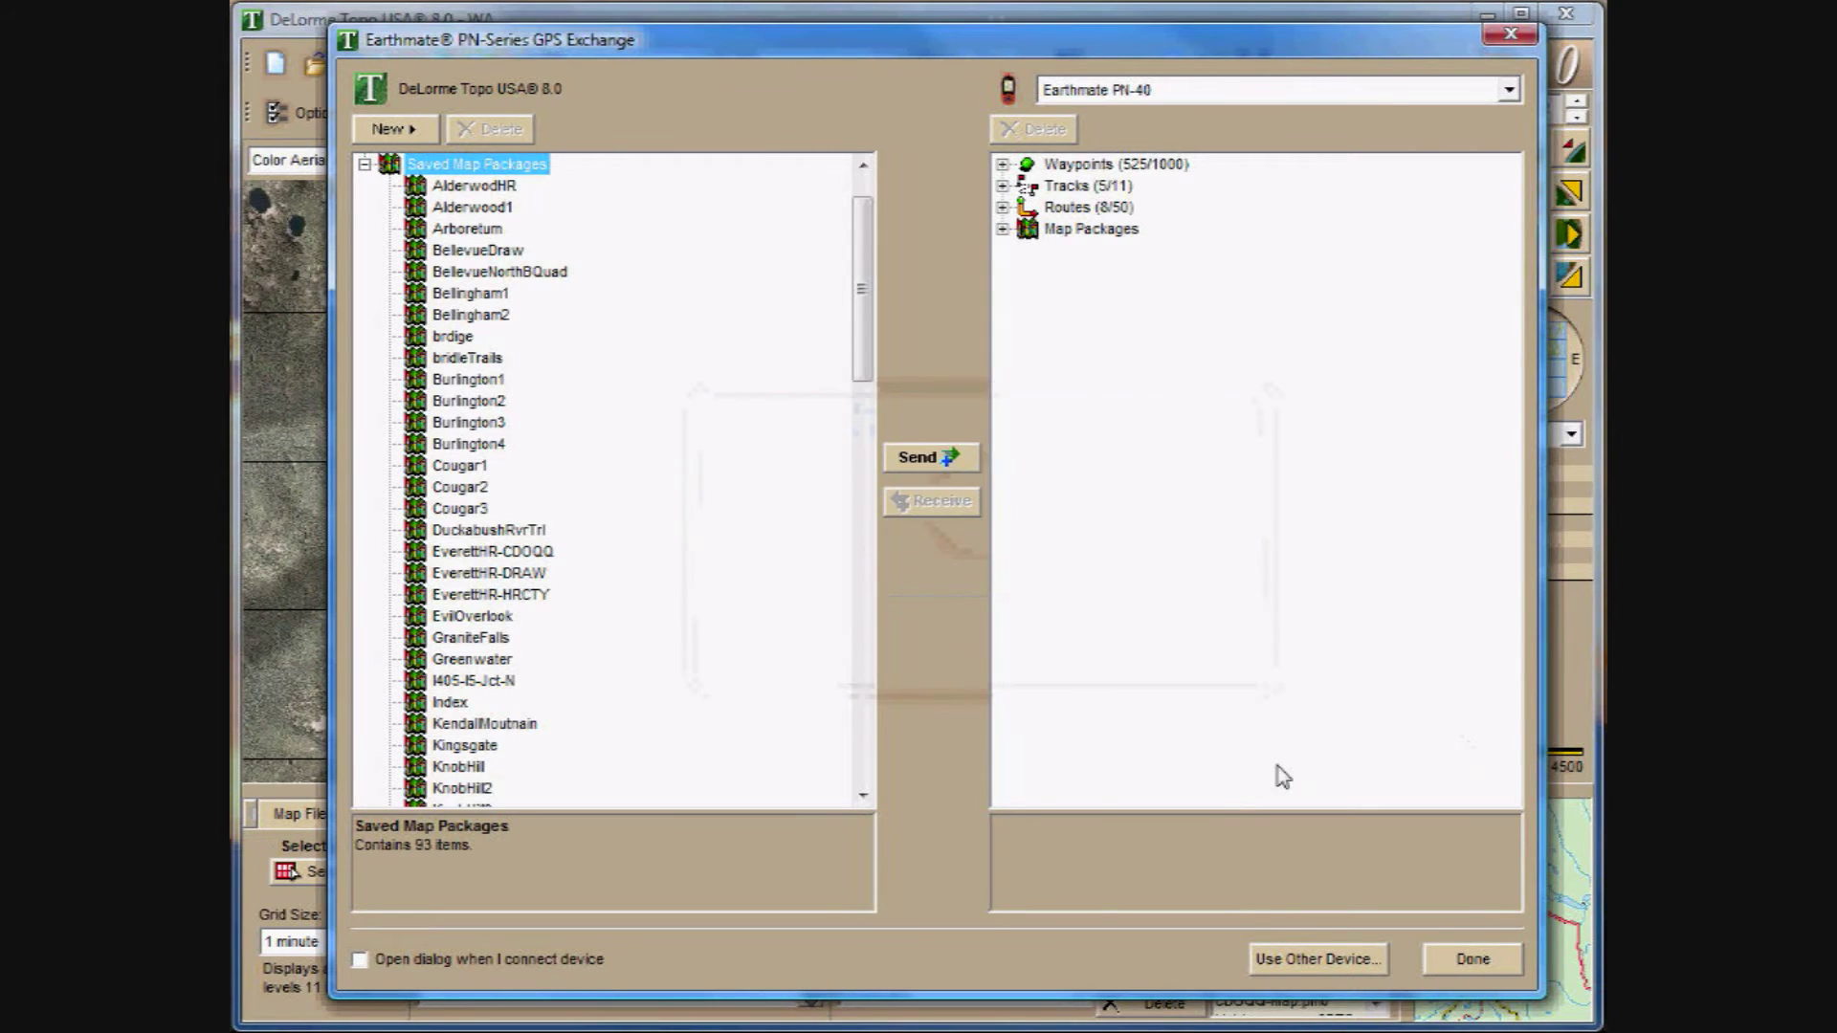
{"action": "left_click", "coordinate": [1445, 967]}
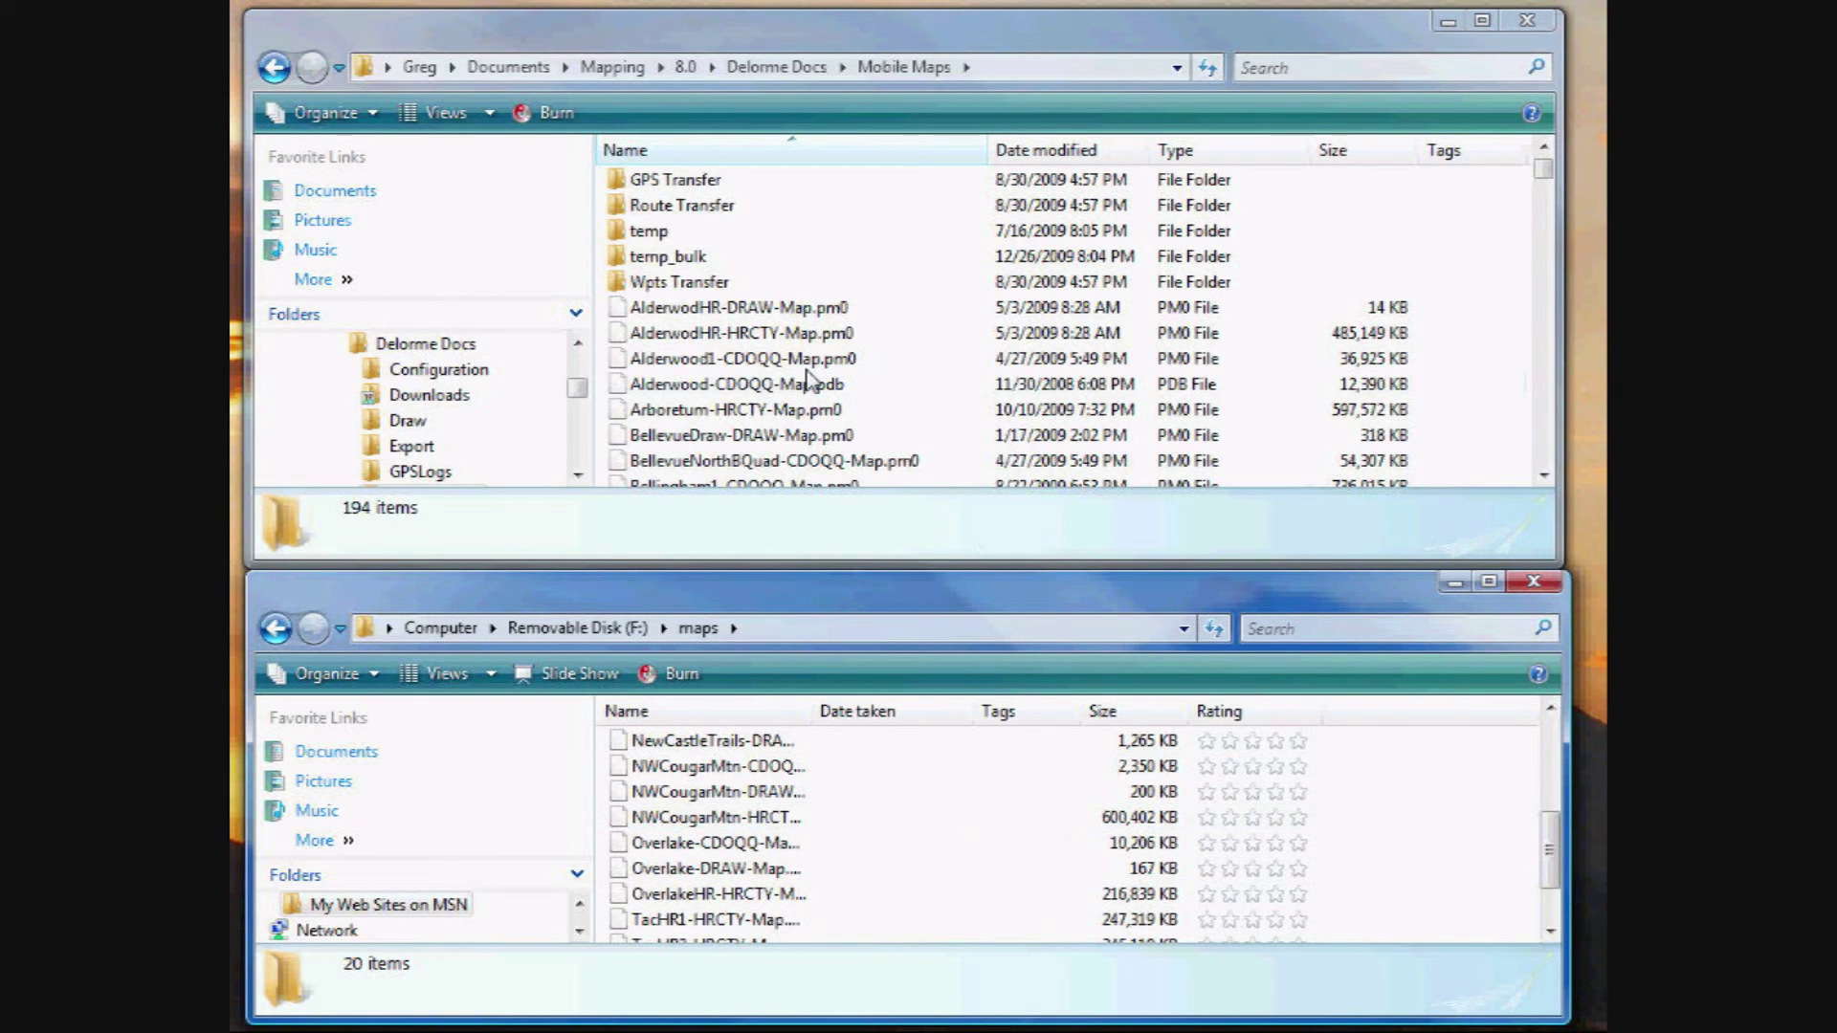
Step: Check the Mobile Maps folder's full path and focus its file list
{"action": "left_click", "coordinate": [1043, 67]}
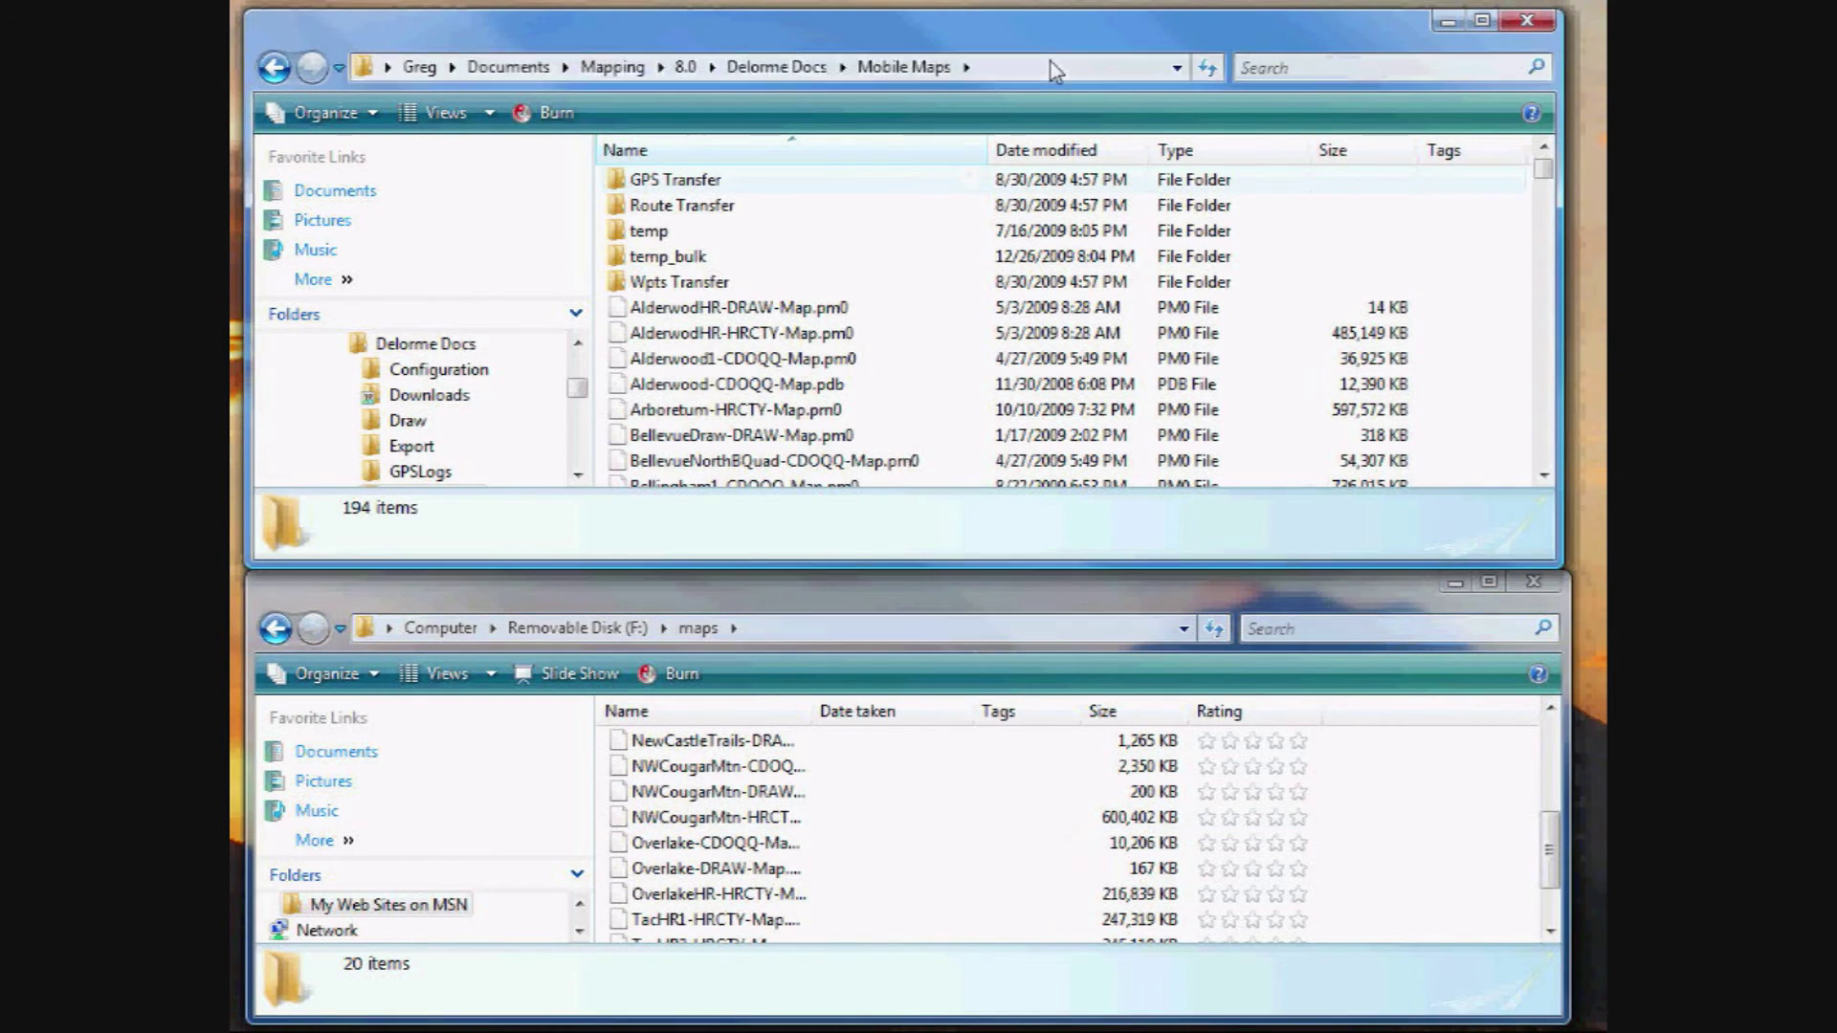
{"action": "left_click", "coordinate": [945, 71]}
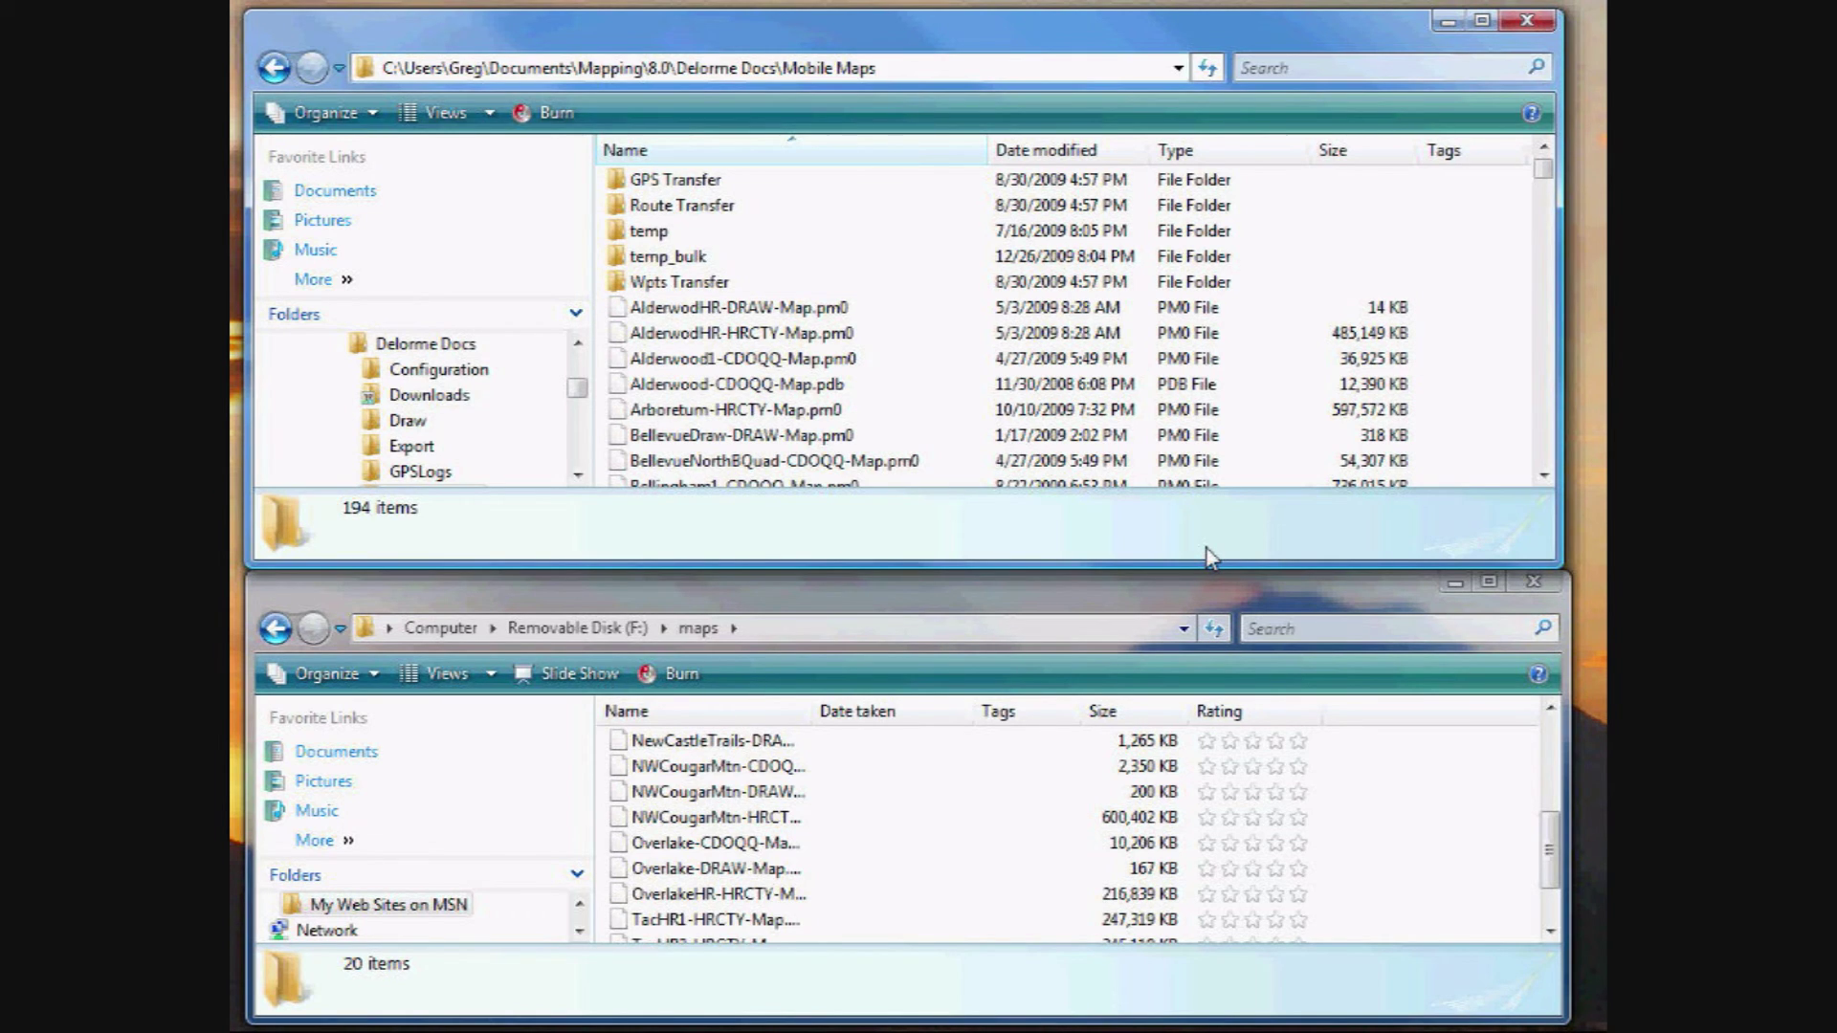
{"action": "left_click", "coordinate": [746, 461]}
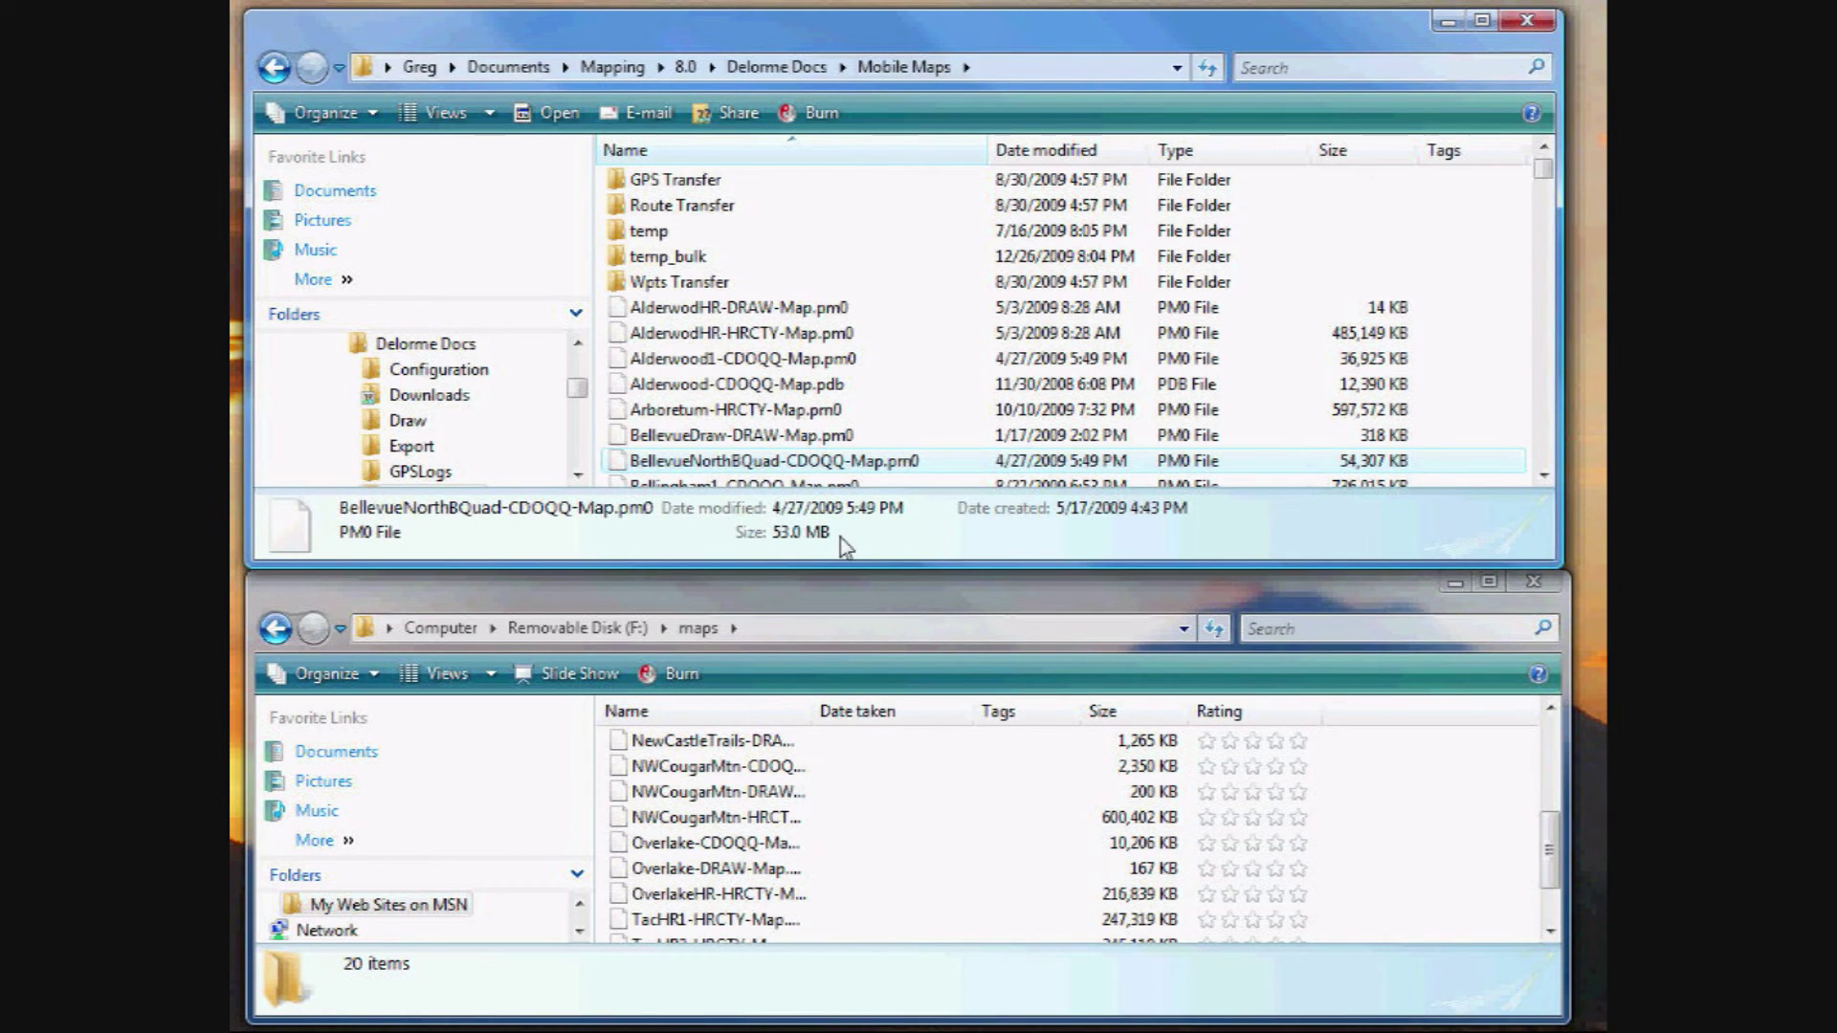
Step: Copy the three Lichtenwasser files (3DTQ, CDOQQ, DRAW) into the F:\maps folder
{"action": "type", "text": "li"}
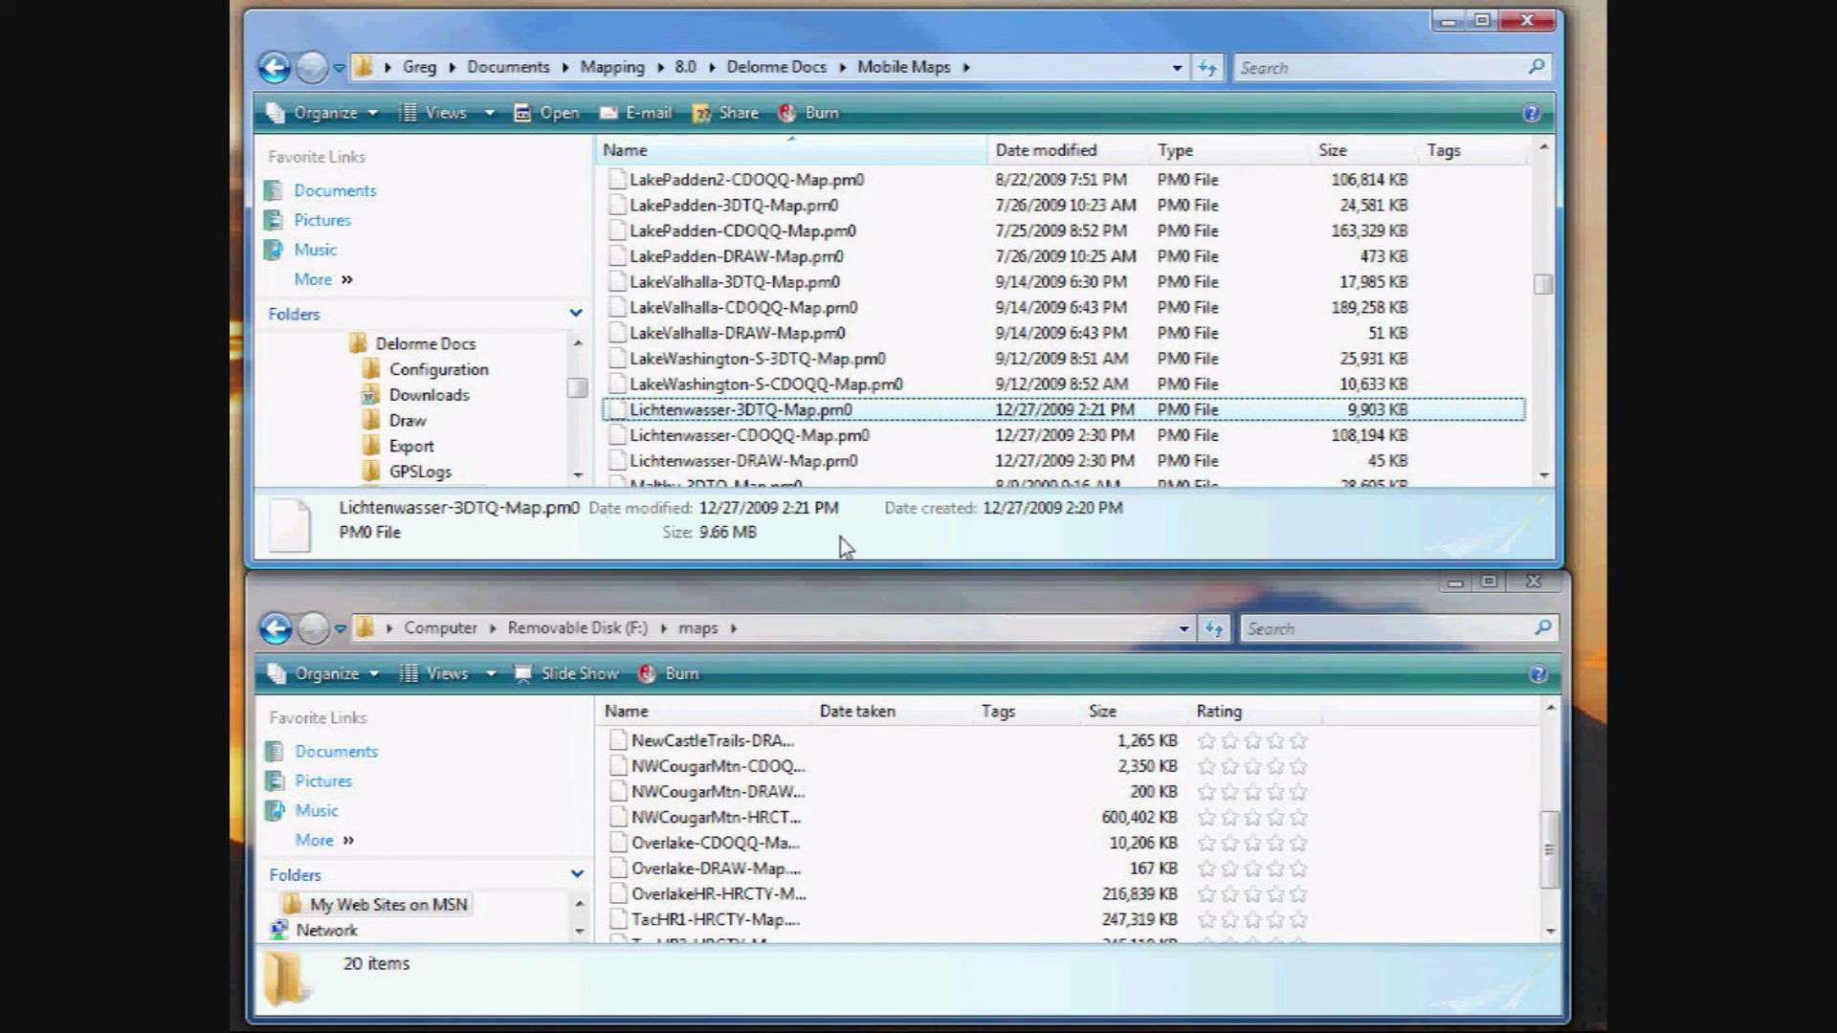
{"action": "key", "text": "shift+Down"}
{"action": "key", "text": "shift+Down"}
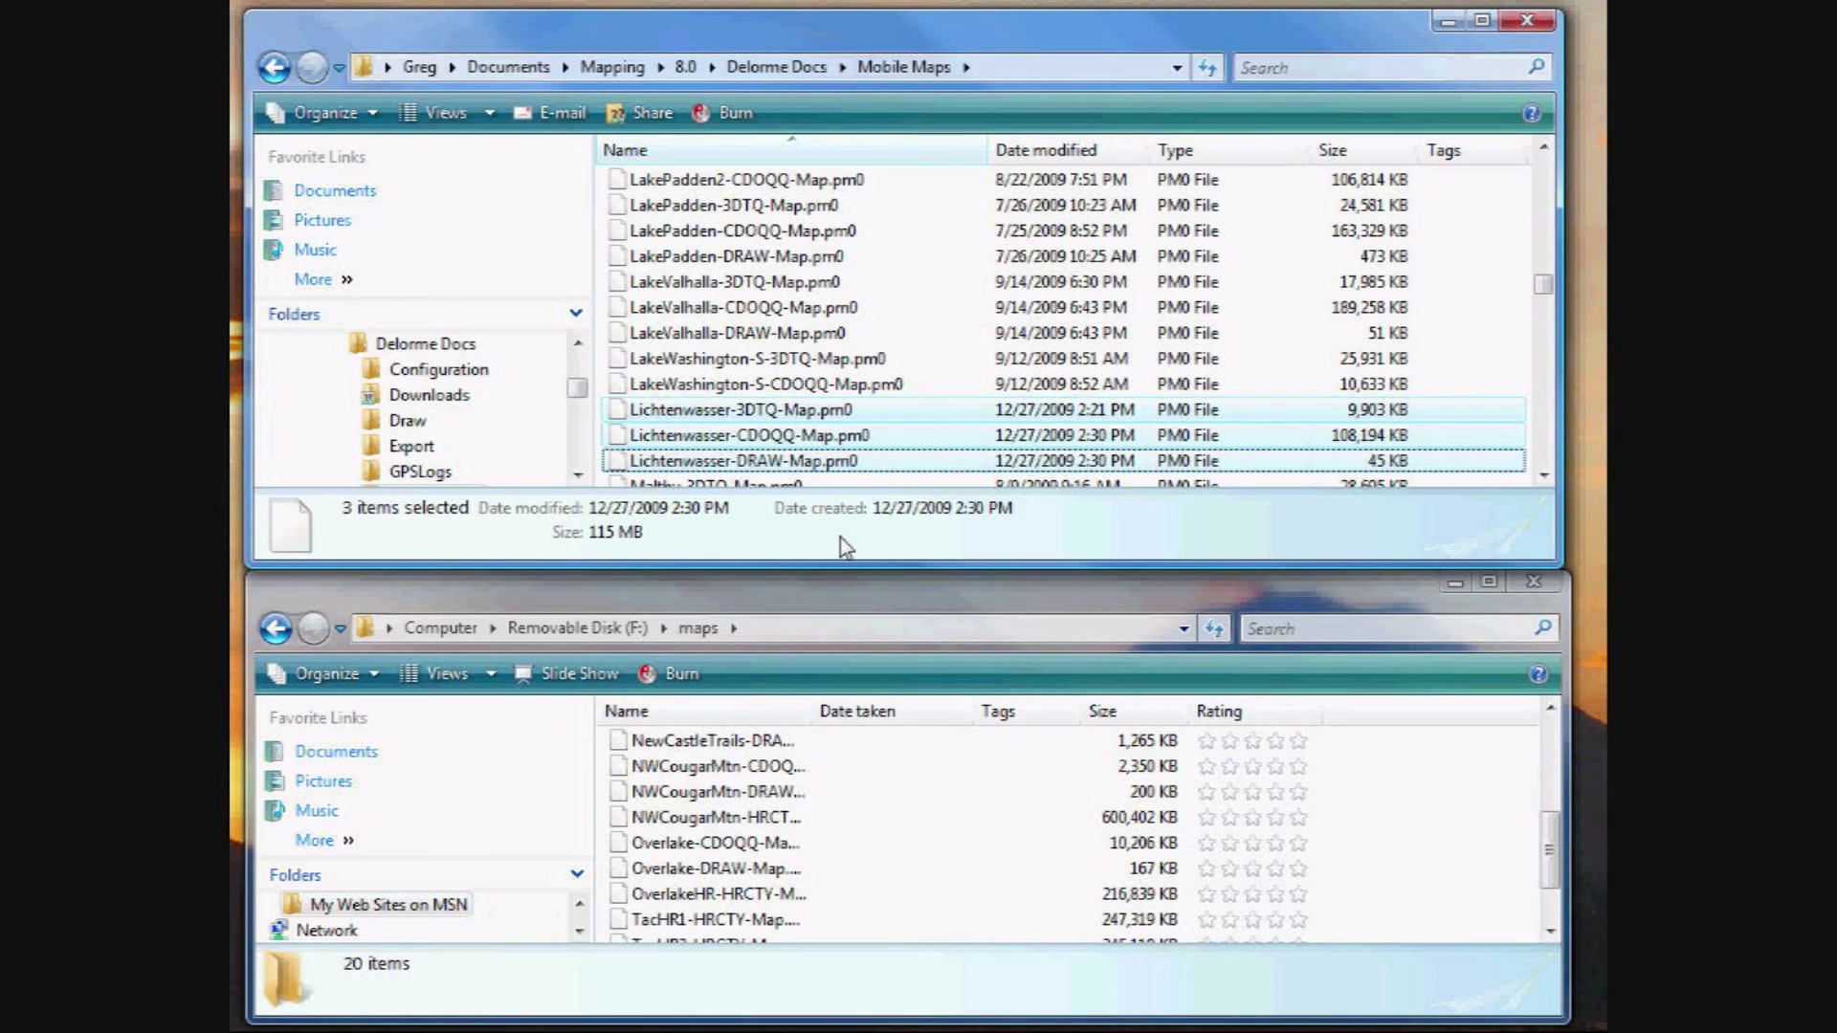
{"action": "left_click_drag", "start_coordinate": [820, 435], "coordinate": [899, 824]}
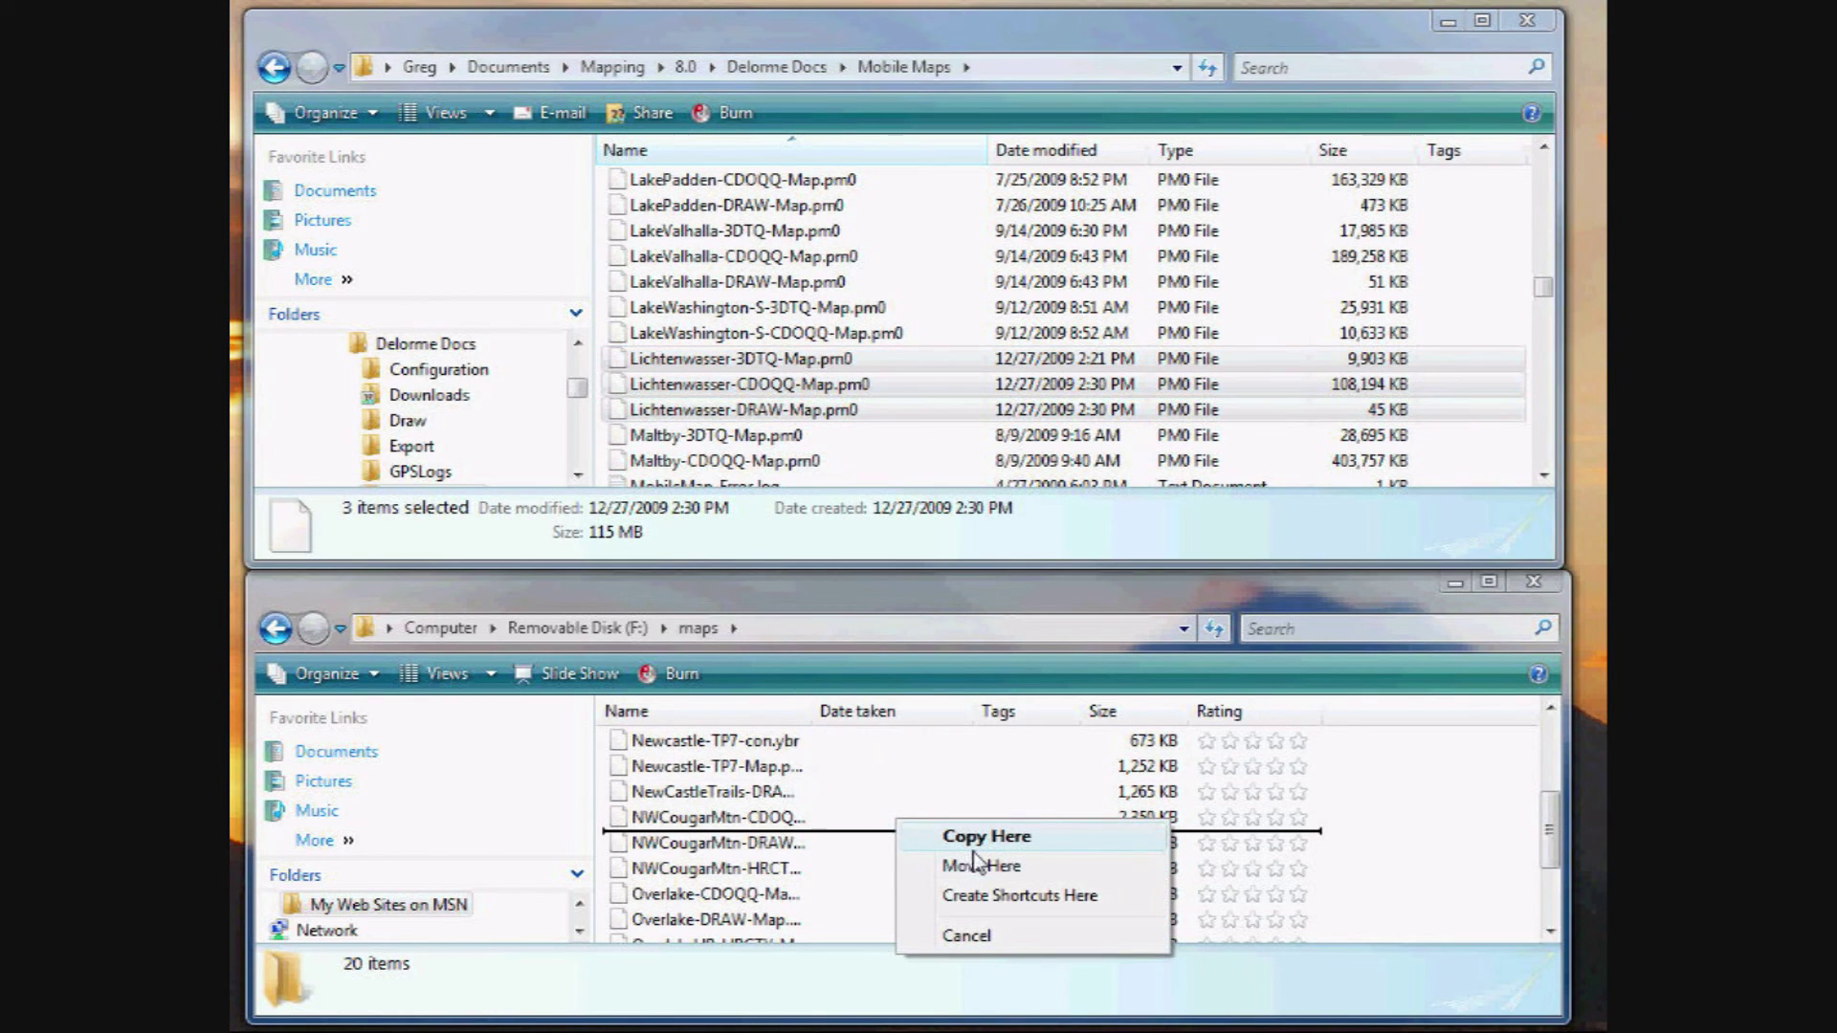
{"action": "left_click", "coordinate": [977, 846]}
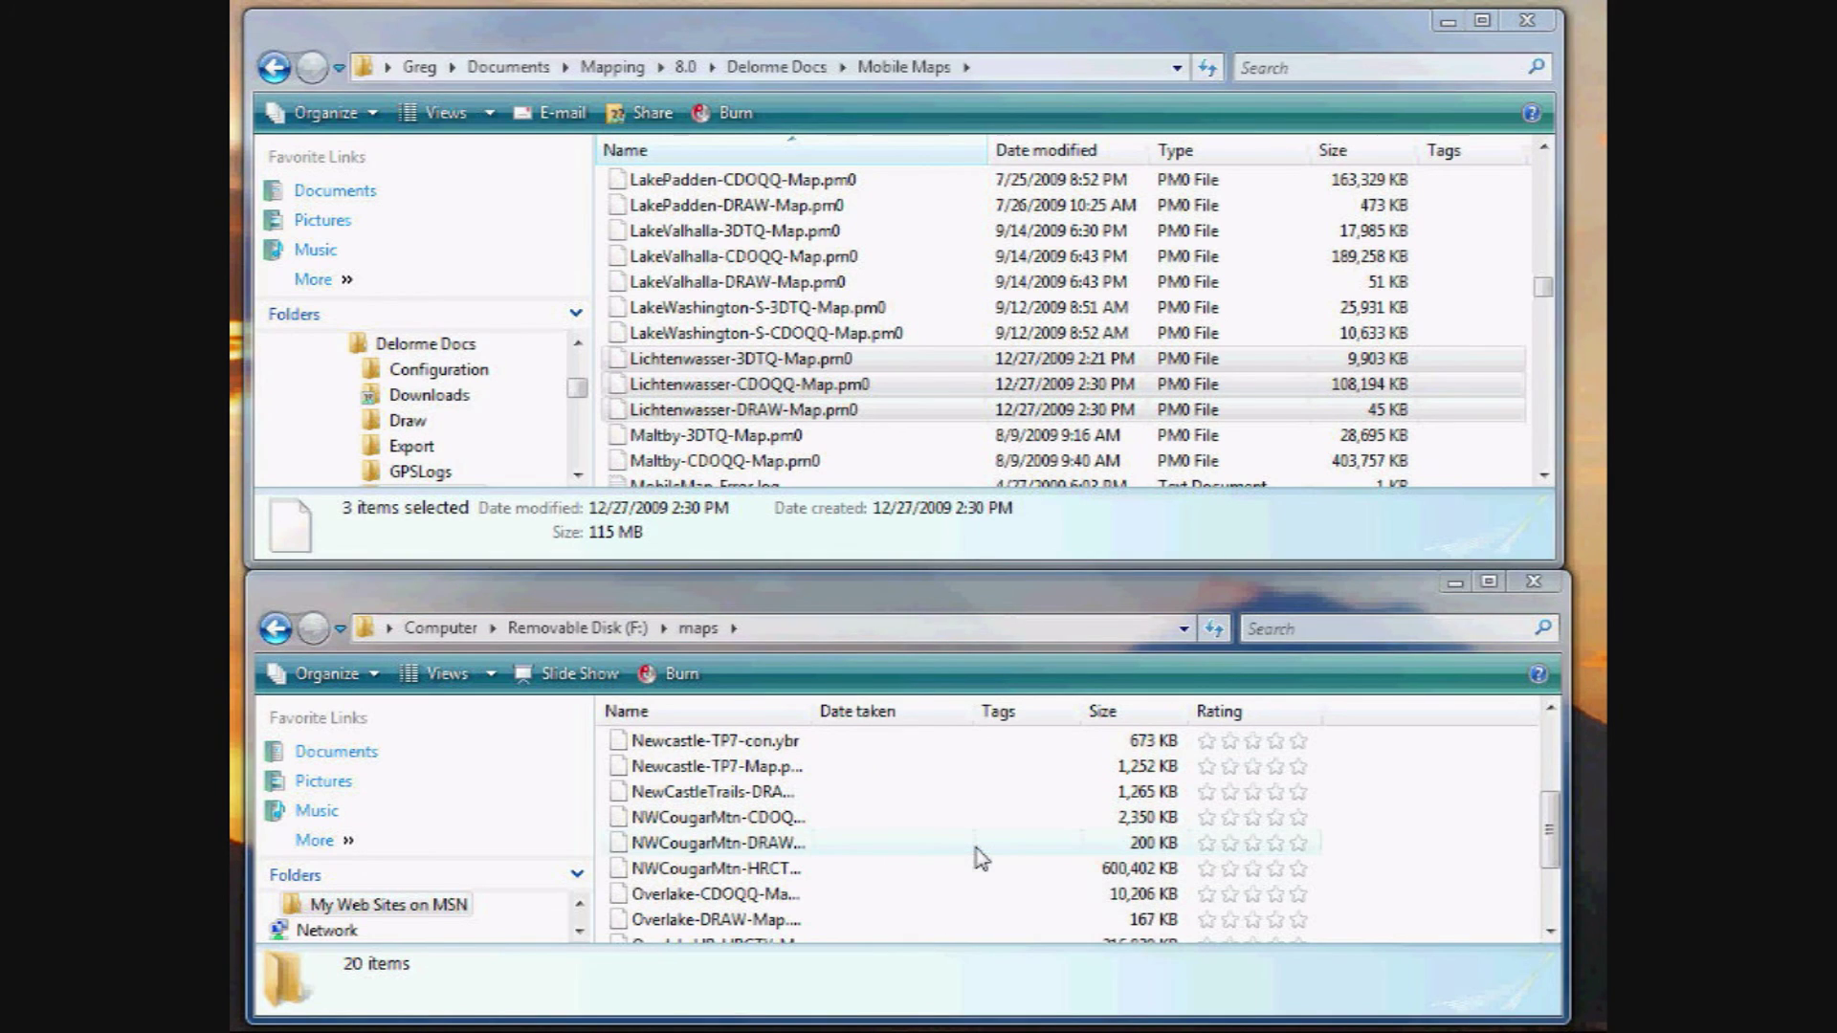